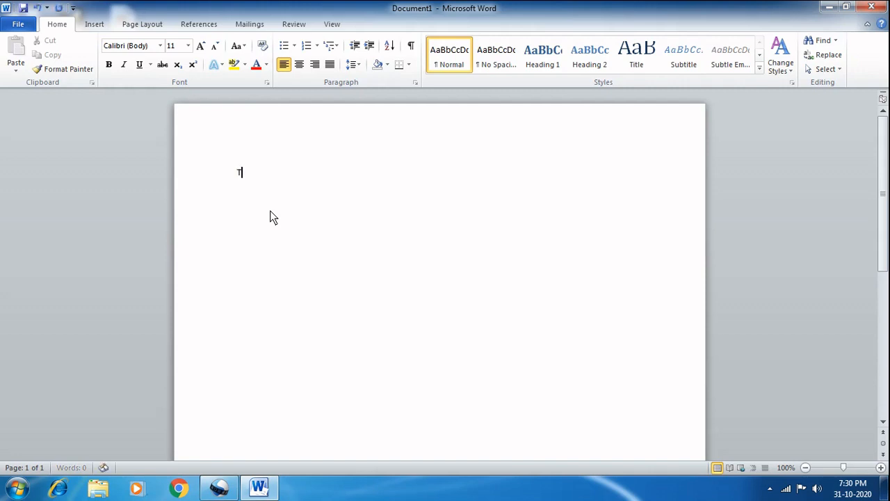
# Step: Write the sentence "This is the sample statement." in the blank document
pyautogui.write('This is the sample statement.')
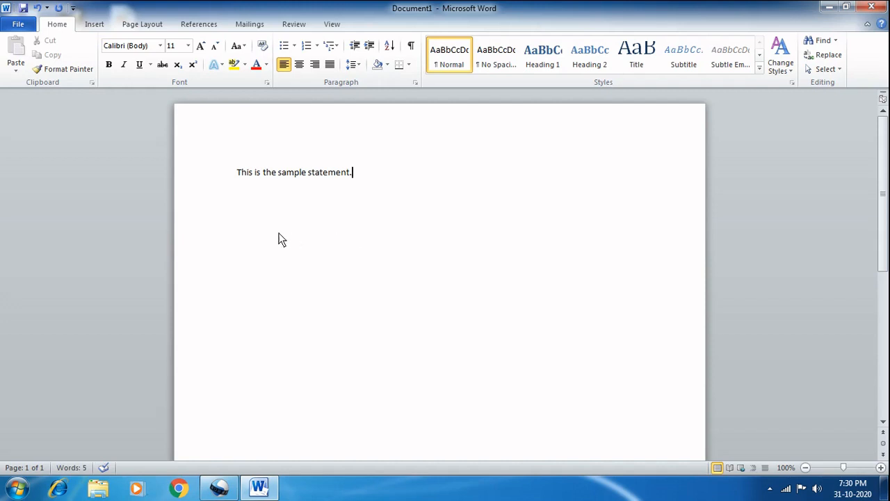
# Step: Change the font of the whole sample statement to Arial Narrow
pyautogui.click(237, 176)
pyautogui.moveTo(238, 174); pyautogui.dragTo(350, 181)
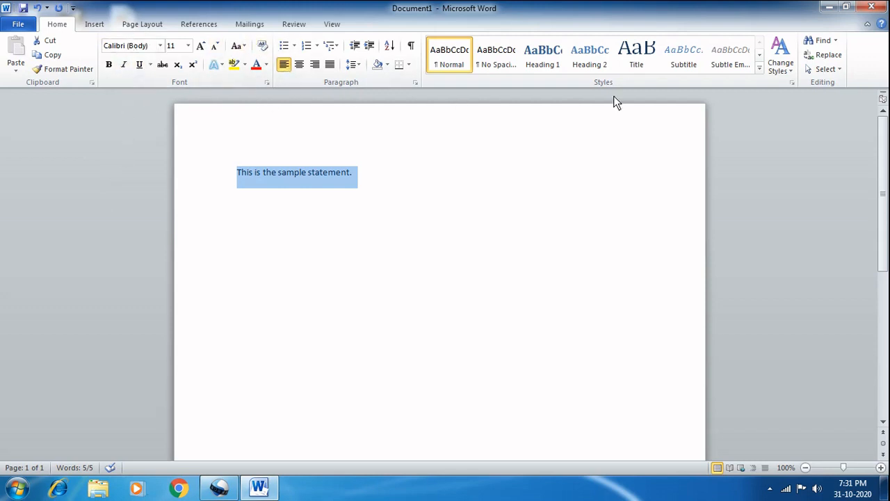
pyautogui.click(160, 47)
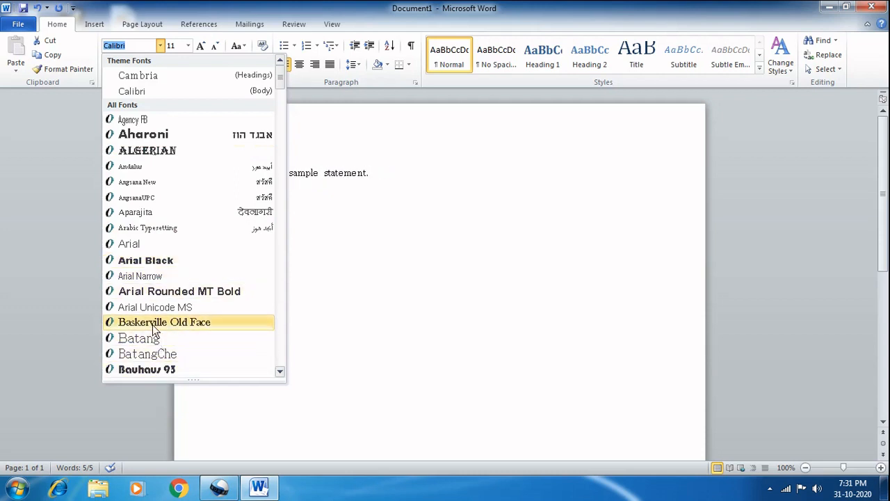
pyautogui.click(137, 276)
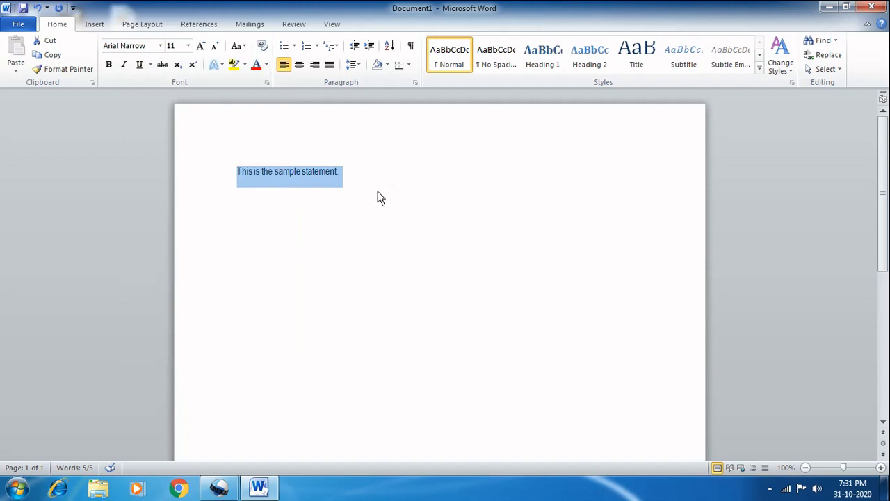
pyautogui.click(338, 177)
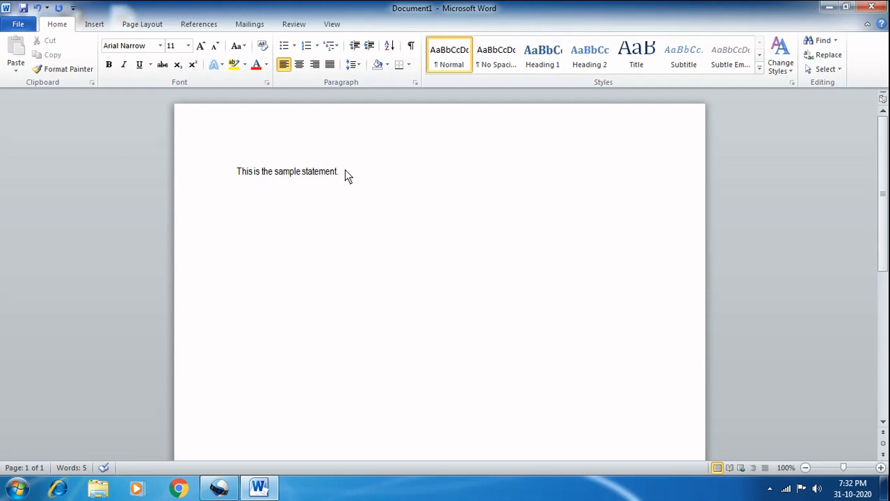
# Step: Select the sample statement and examine the copy command and the other commands available for it
pyautogui.moveTo(344, 174); pyautogui.dragTo(241, 182)
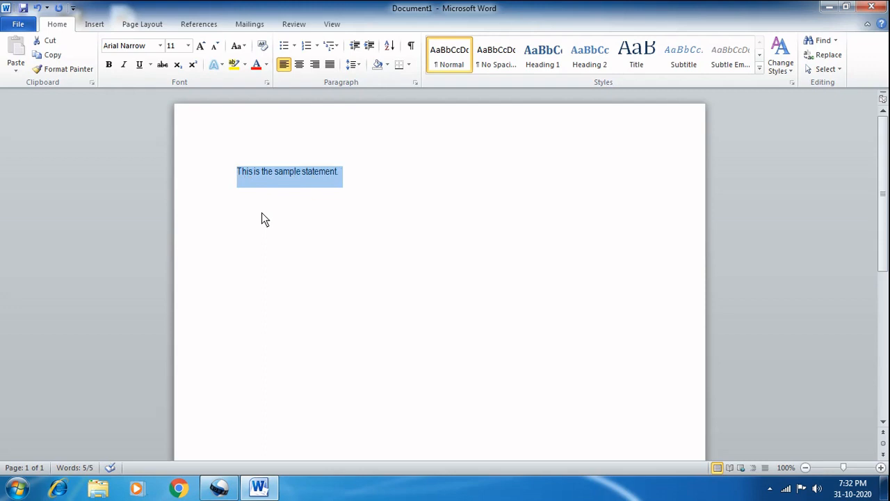
pyautogui.click(56, 54)
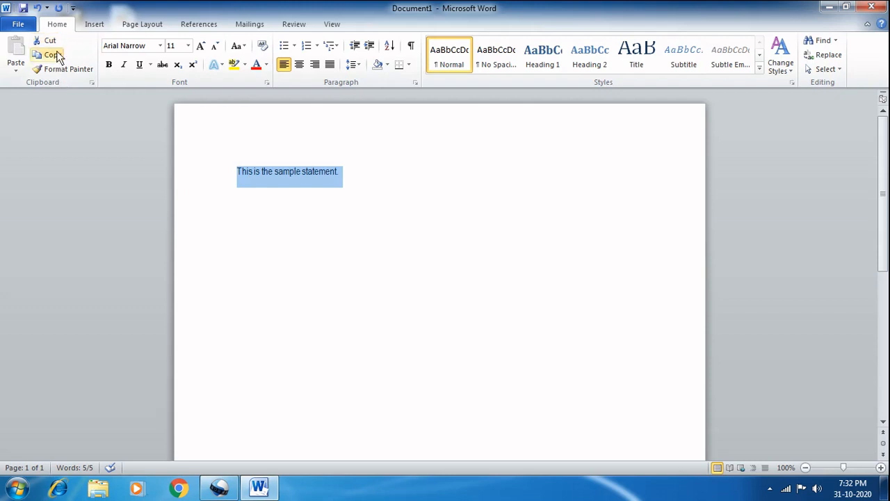
pyautogui.rightClick(290, 179)
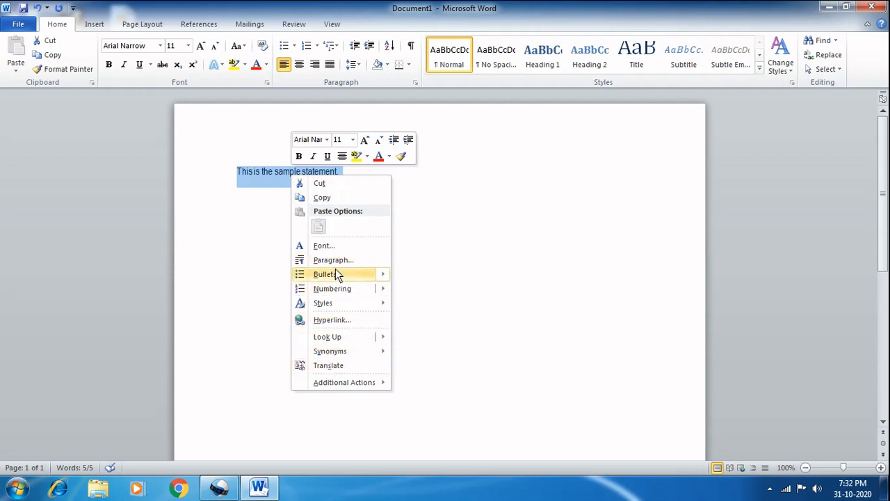
pyautogui.moveTo(333, 280)
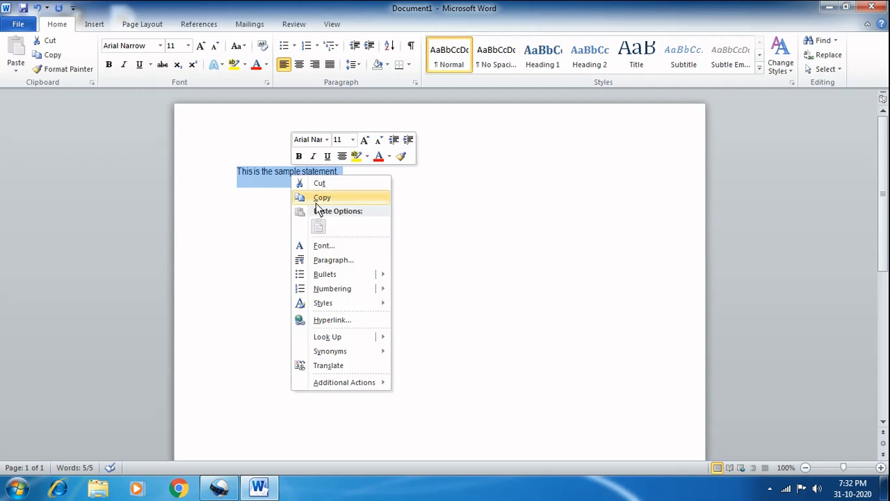
pyautogui.click(435, 200)
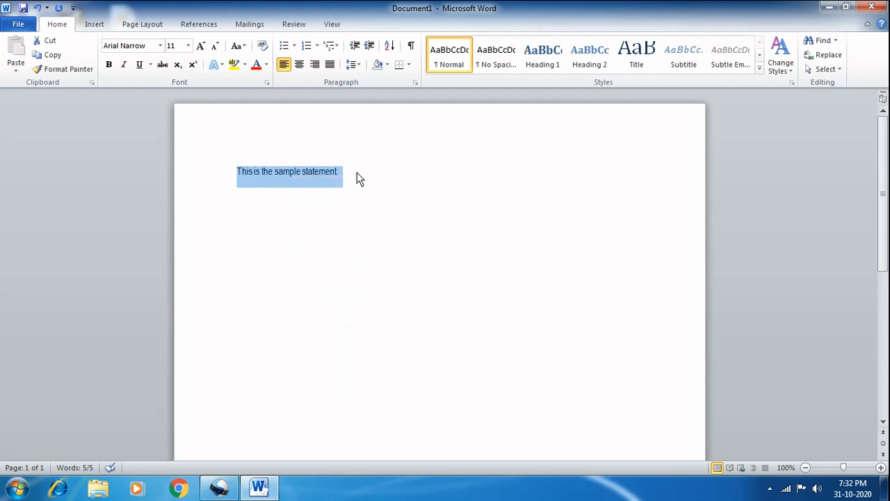
pyautogui.click(361, 187)
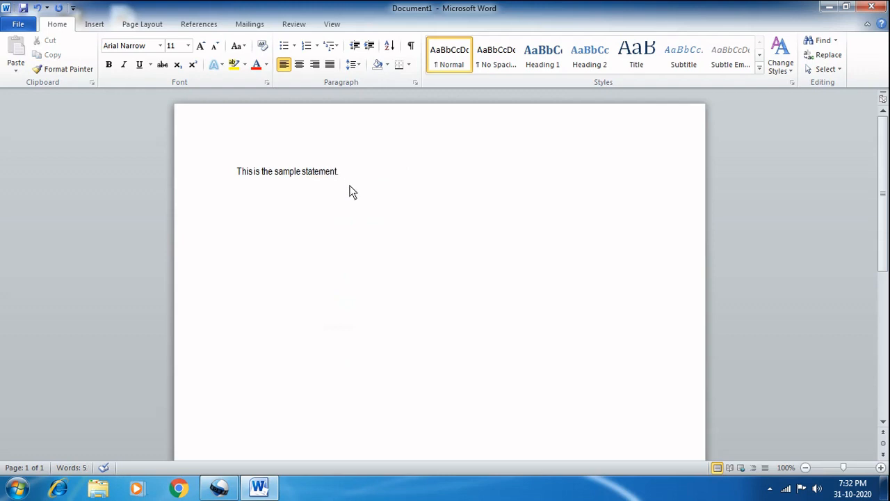
# Step: Add the text "(Ctrl+C)" on its own line below the sample statement
pyautogui.write('(Ctrl+C)')
pyautogui.click(339, 173)
pyautogui.press('Return')
pyautogui.hotkey('shift', 'End')
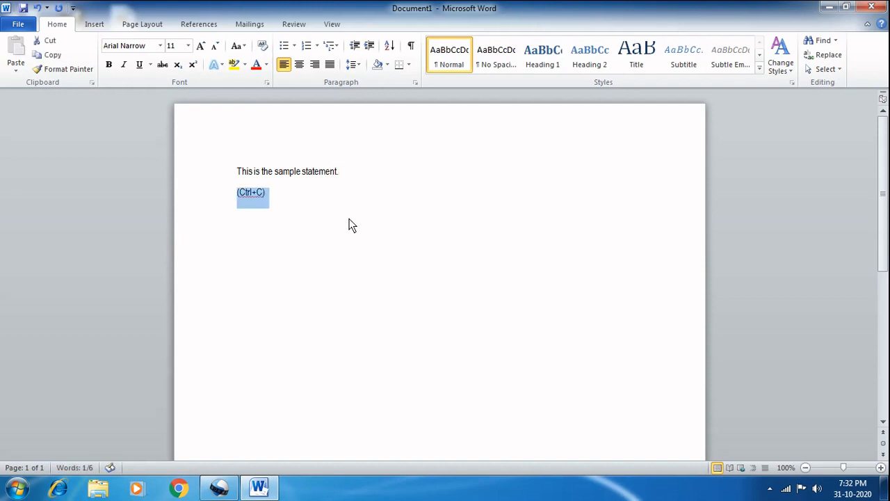
pyautogui.click(266, 196)
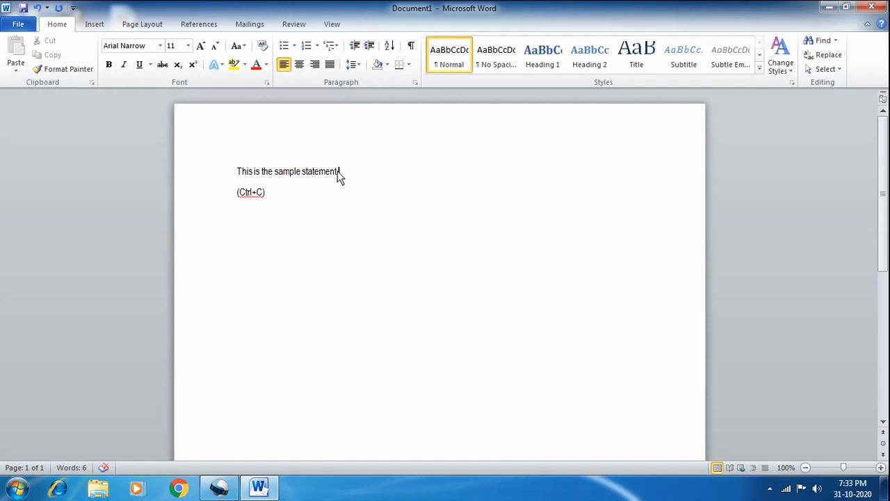
# Step: Copy the whole sample statement on the first line
pyautogui.moveTo(338, 175); pyautogui.dragTo(240, 178)
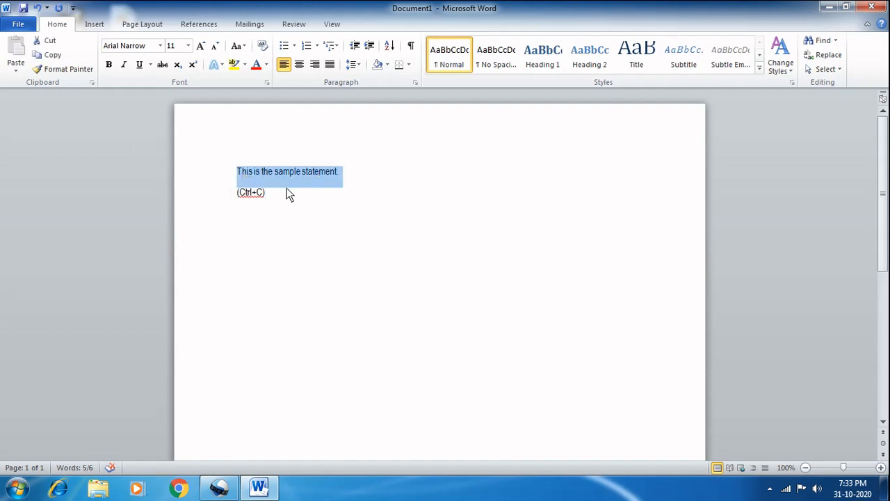
pyautogui.rightClick(258, 182)
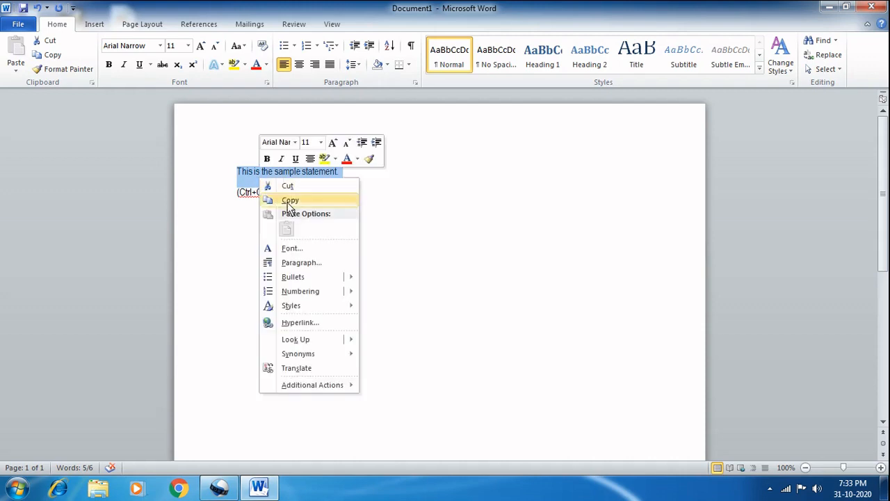
pyautogui.click(289, 201)
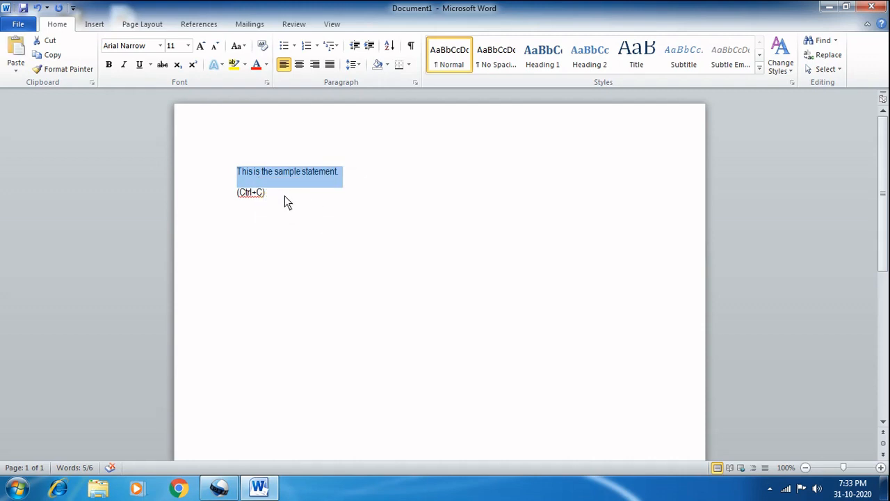
# Step: Paste the copied statement on a new line directly below "(Ctrl+C)"
pyautogui.click(287, 201)
pyautogui.press('Return')
pyautogui.press('Return')
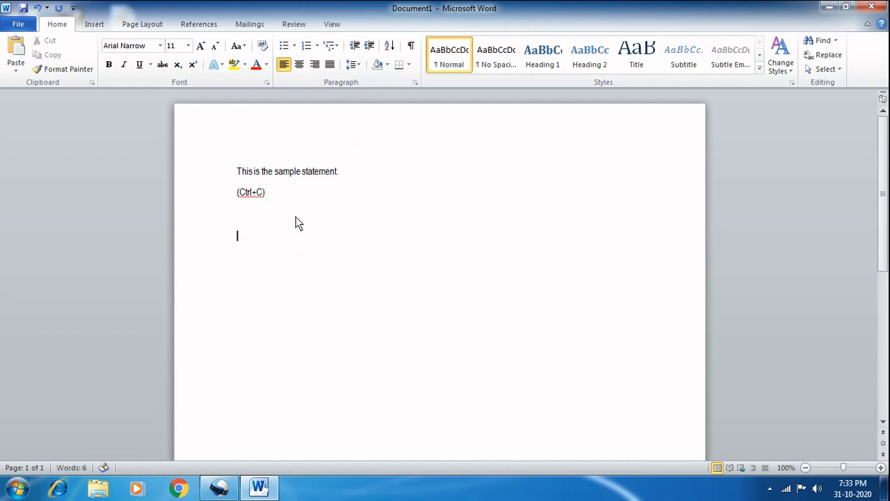
pyautogui.press('BackSpace')
pyautogui.rightClick(238, 222)
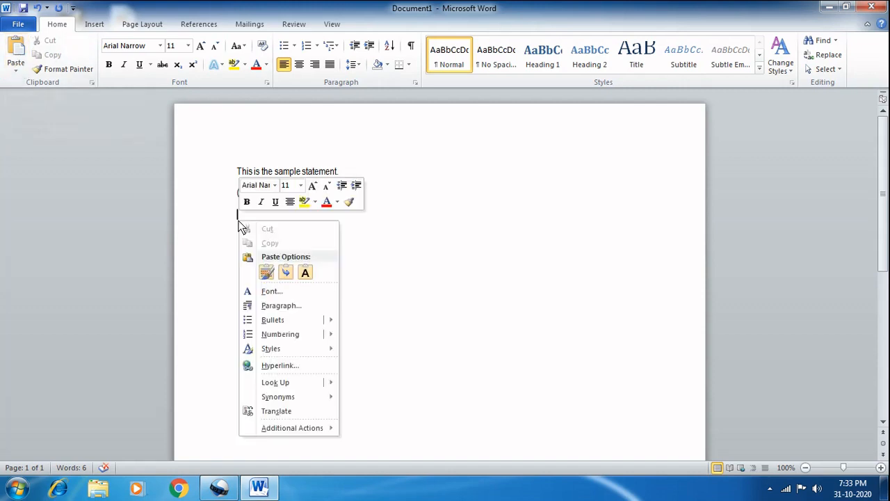
pyautogui.click(306, 273)
pyautogui.click(424, 254)
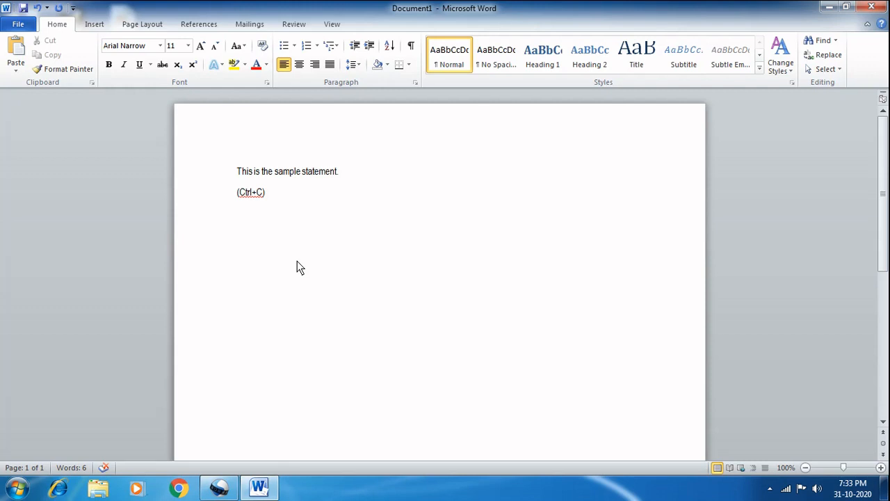
pyautogui.hotkey('ctrl', 'v')
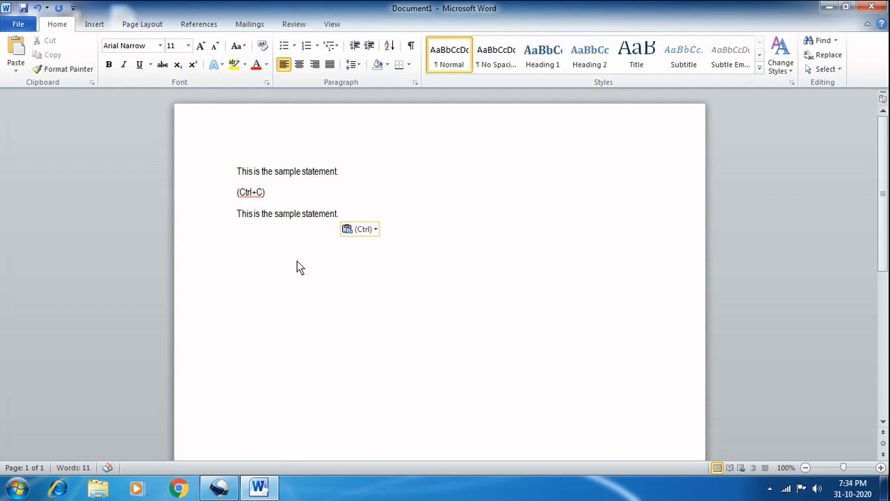
# Step: Insert "Copy short cut key-" in front of "(Ctrl+C)" on the second line
pyautogui.click(238, 193)
pyautogui.write('cOP')
pyautogui.press('BackSpace')
pyautogui.press('BackSpace')
pyautogui.press('BackSpace')
pyautogui.write('Co')
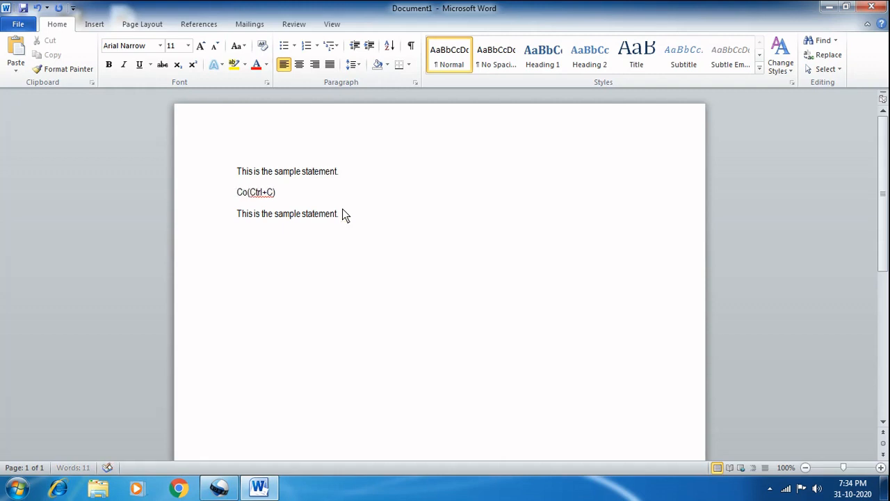
pyautogui.write('py short')
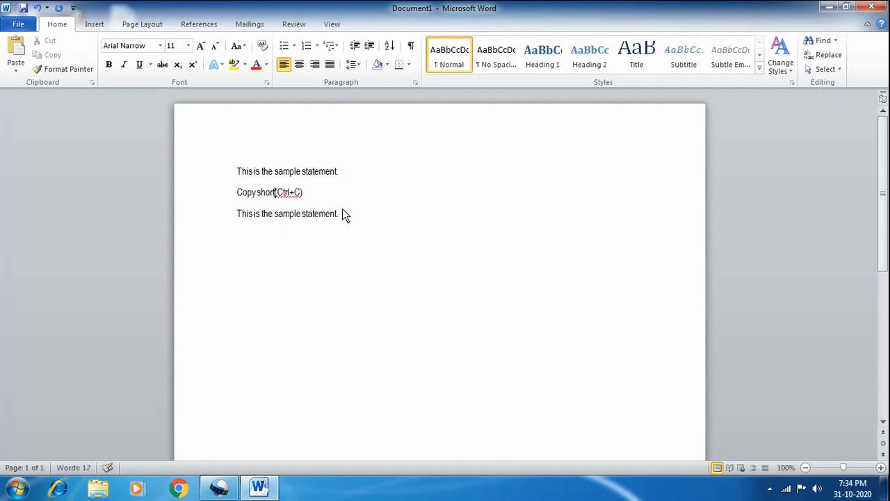
pyautogui.write('cut')
pyautogui.press('BackSpace')
pyautogui.press('BackSpace')
pyautogui.press('BackSpace')
pyautogui.write('cut key')
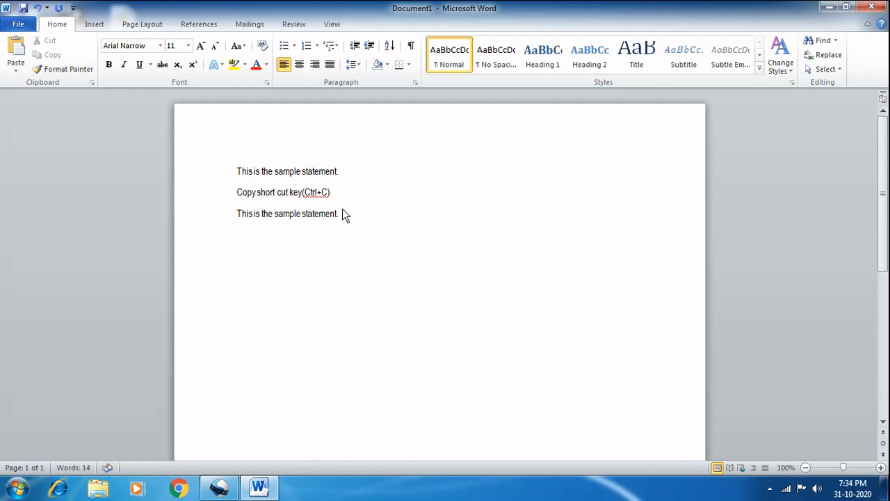
pyautogui.write('-')
# Step: Add the line "Paste short cut key-(Ctrl+V)." below the pasted statement
pyautogui.press('Down')
pyautogui.press('End')
pyautogui.press('Return')
pyautogui.write('Paste sho')
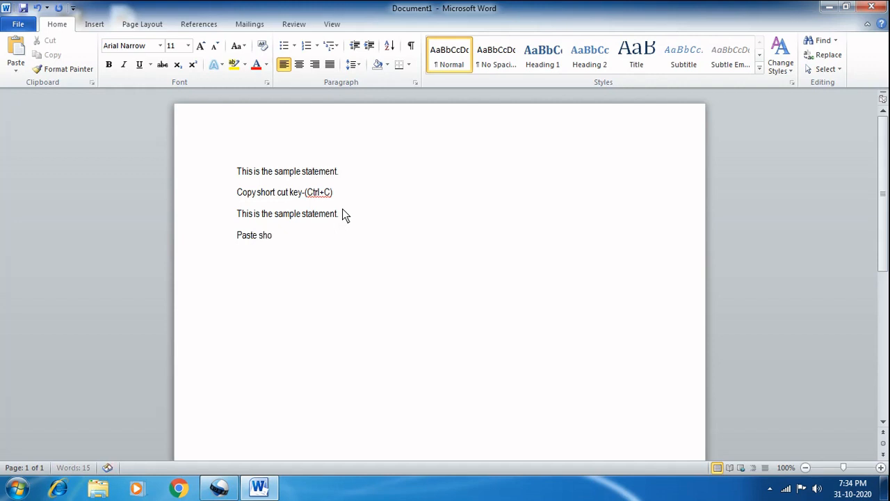
pyautogui.write('rt cut key-()')
pyautogui.press('Left')
pyautogui.write('Ctrl')
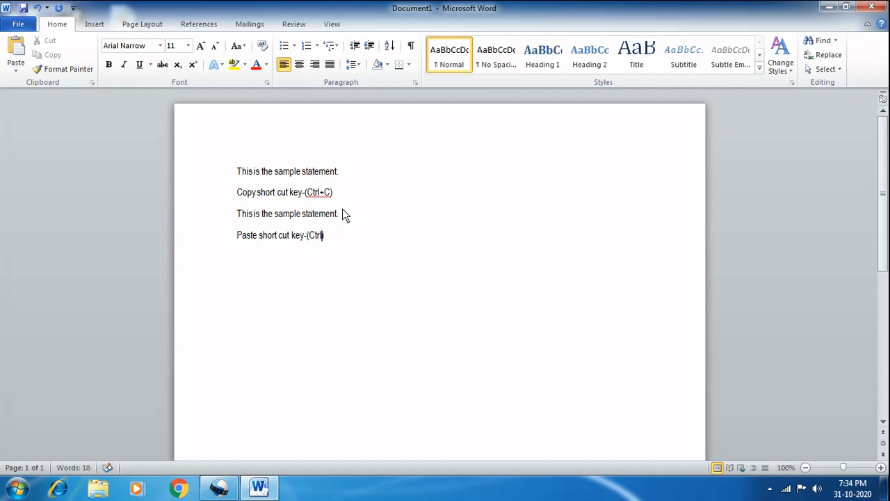
pyautogui.write('+V')
pyautogui.click(351, 247)
pyautogui.write('.')
# Step: Set the font size of the pasted statement on the third line to 20
pyautogui.click(348, 175)
pyautogui.click(353, 221)
pyautogui.tripleClick(353, 222)
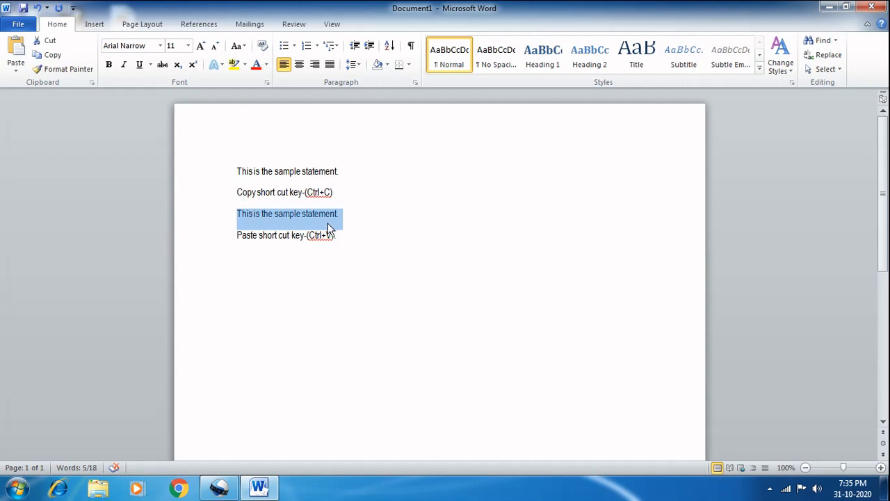
pyautogui.click(188, 46)
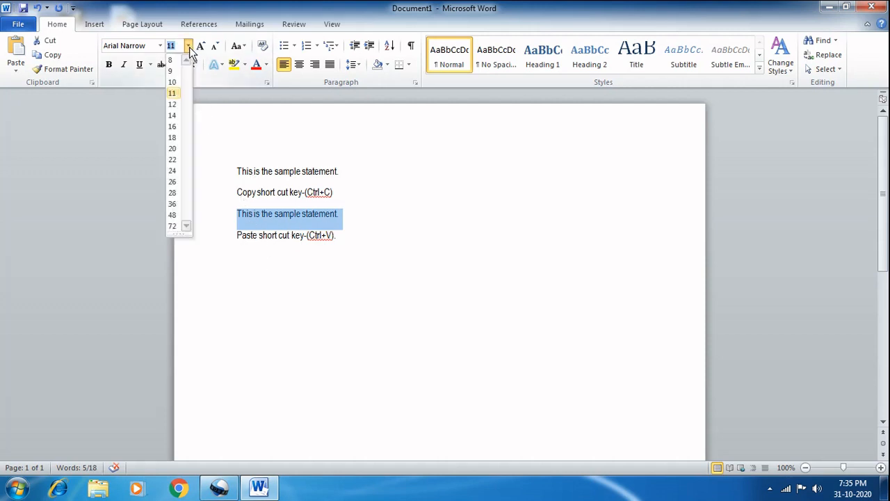
pyautogui.click(173, 149)
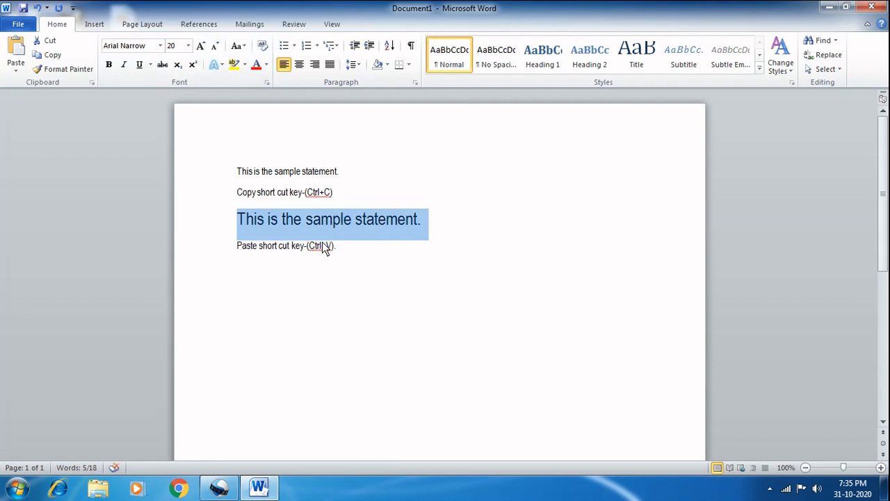
# Step: Enlarge the pasted statement's font in increments up to size 36 with Grow Font
pyautogui.click(205, 46)
pyautogui.click(205, 46)
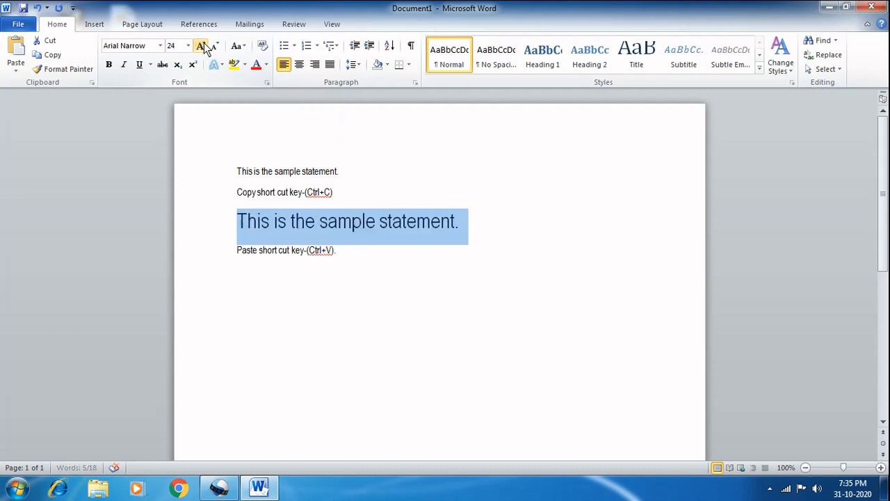
pyautogui.click(205, 46)
pyautogui.click(206, 46)
pyautogui.click(206, 46)
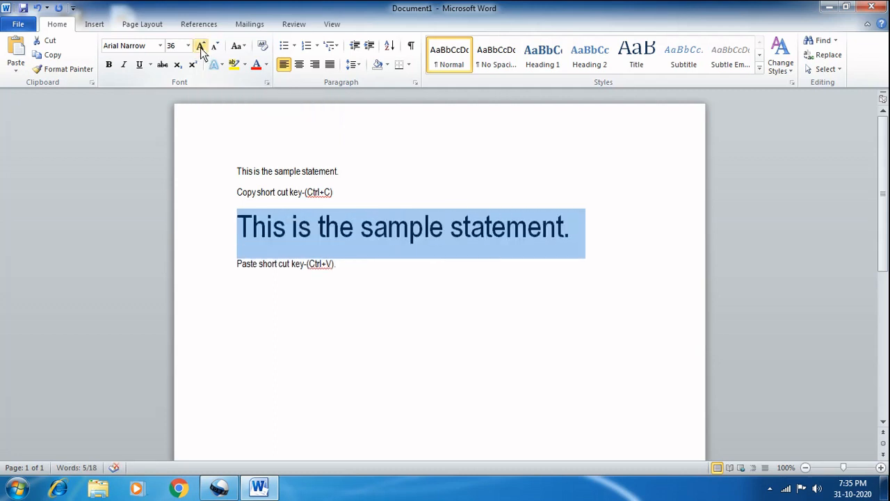
# Step: Reduce the pasted statement's font in increments down to size 20 with Shrink Font, and deselect it
pyautogui.click(215, 46)
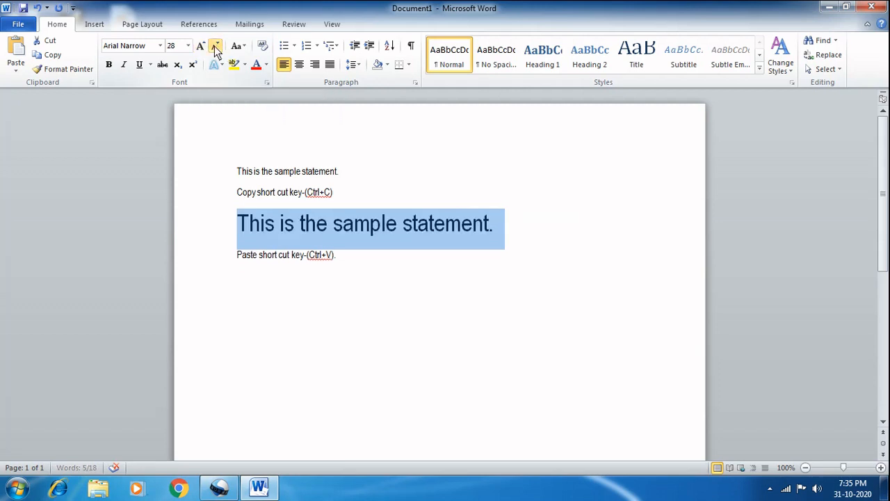
pyautogui.click(215, 46)
pyautogui.click(215, 45)
pyautogui.click(214, 46)
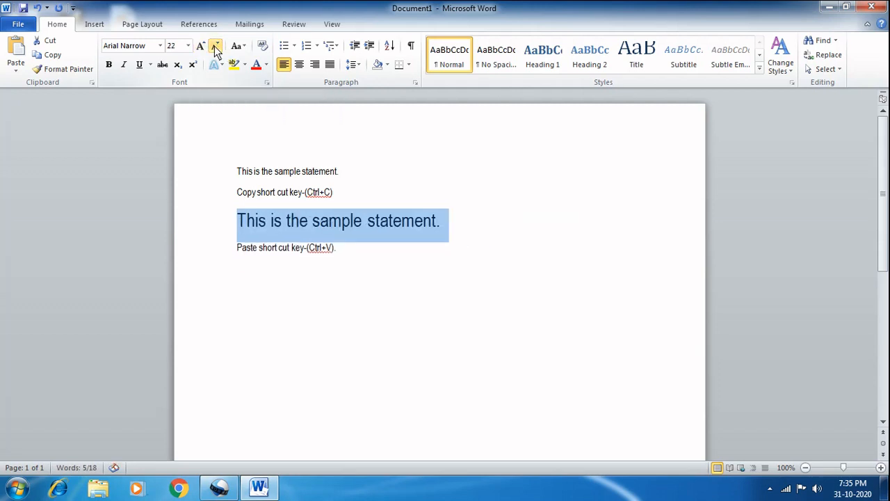
pyautogui.click(214, 45)
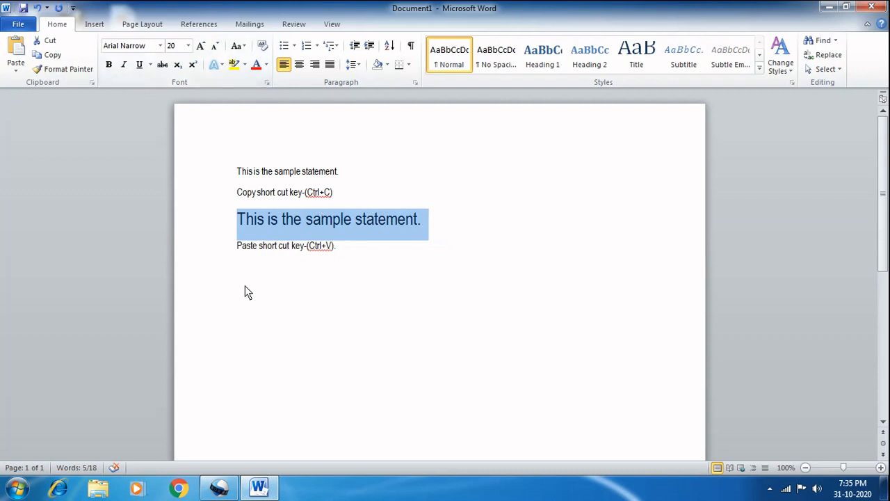
pyautogui.click(314, 263)
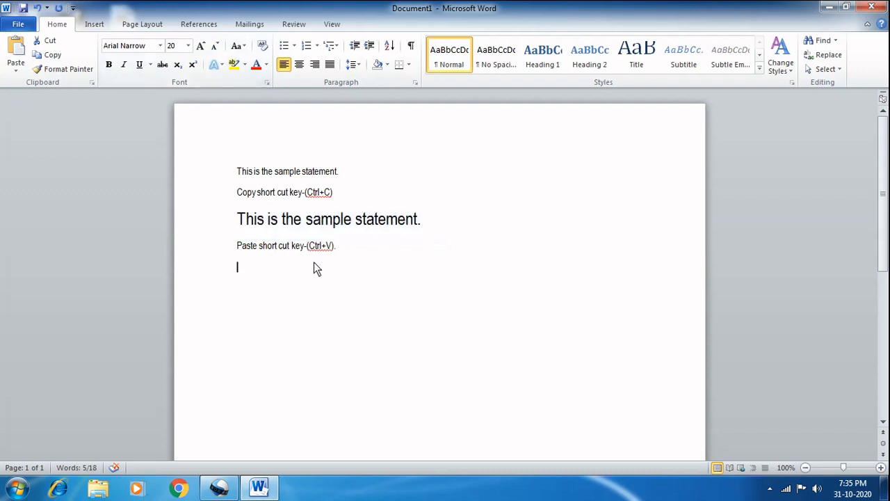
# Step: Make the sample statement on the first line bold
pyautogui.moveTo(341, 178); pyautogui.dragTo(238, 169)
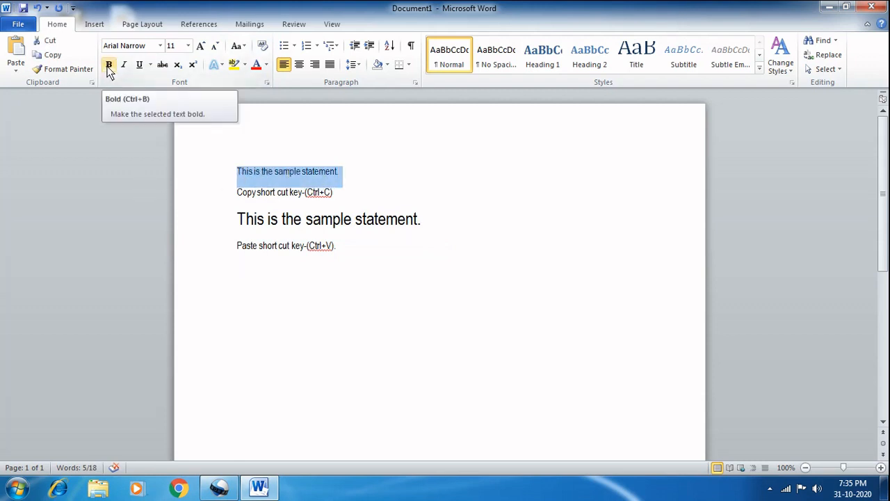
pyautogui.click(108, 66)
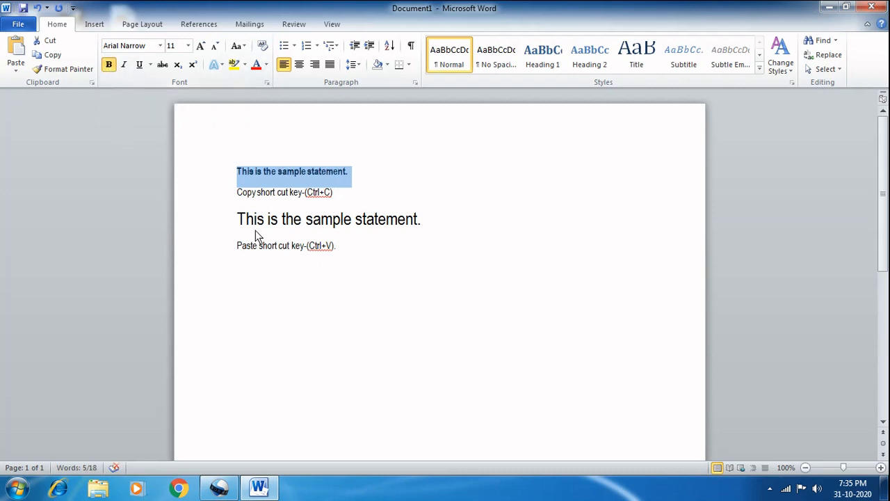
# Step: Copy the bold sample statement on the first line, paste it onto a new line below, and remove the extra blank line
pyautogui.click(353, 173)
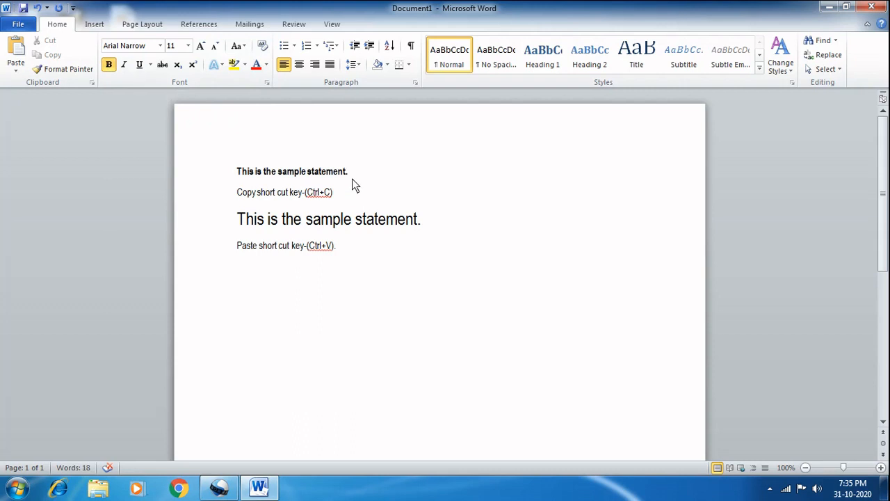
pyautogui.hotkey('shift', 'Home')
pyautogui.hotkey('ctrl', 'c')
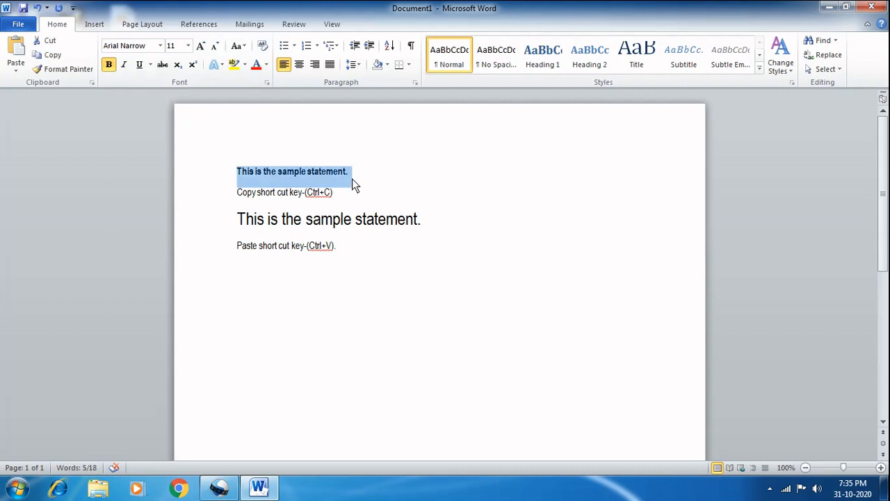
pyautogui.click(352, 179)
pyautogui.press('Return')
pyautogui.hotkey('ctrl', 'v')
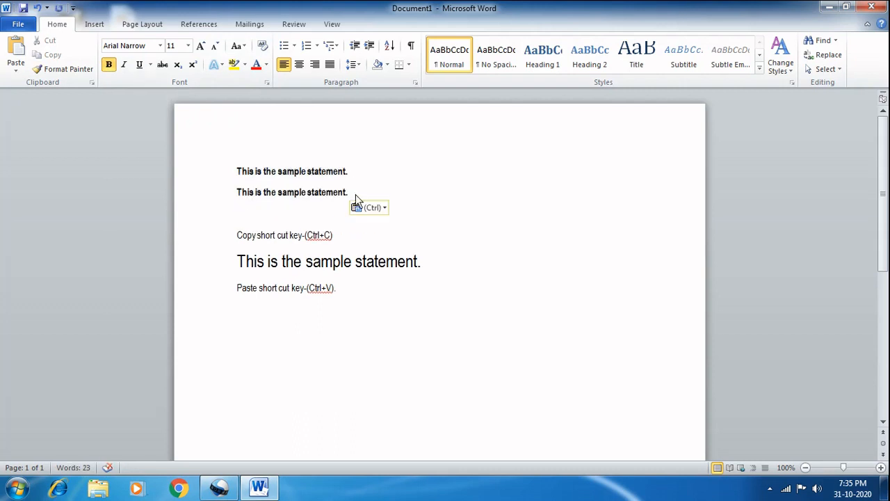
pyautogui.press('Delete')
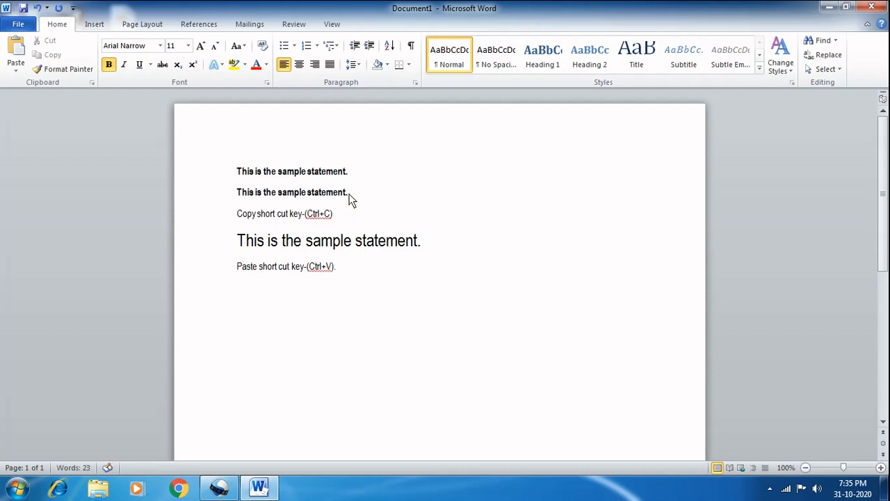
# Step: Toggle bold off and back on for the second-line statement, and make it italic
pyautogui.hotkey('shift', 'Home')
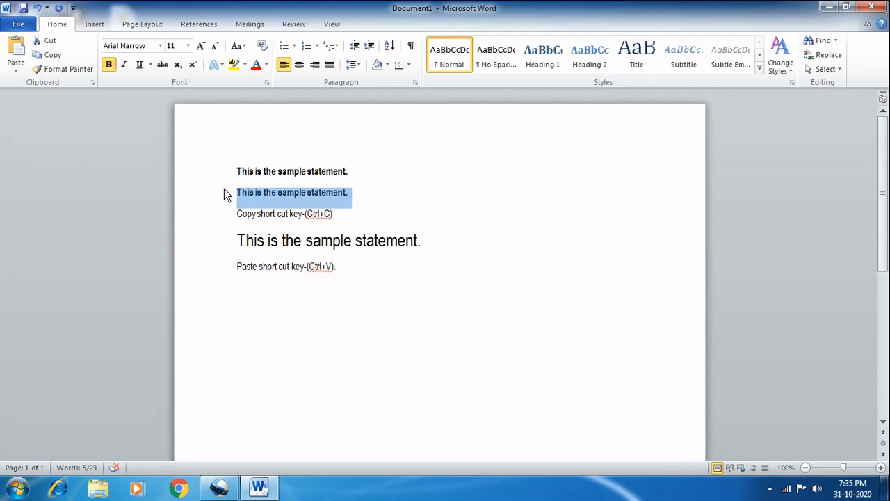
pyautogui.click(109, 64)
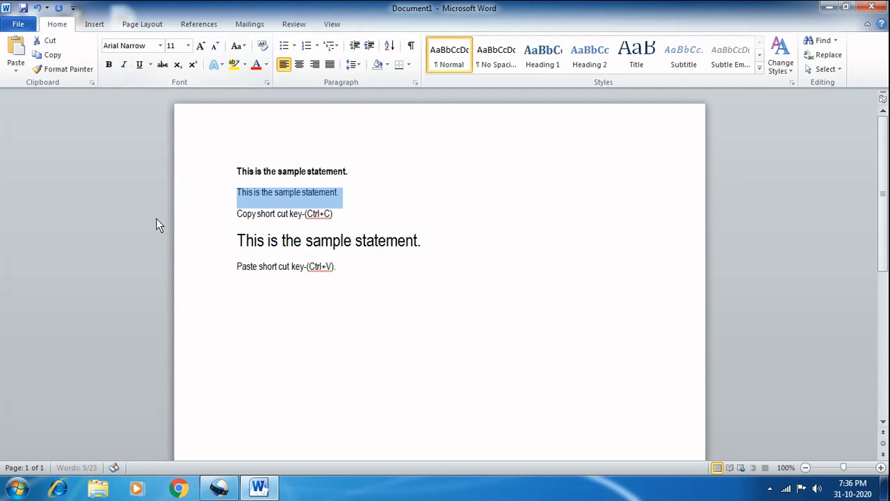
pyautogui.click(108, 64)
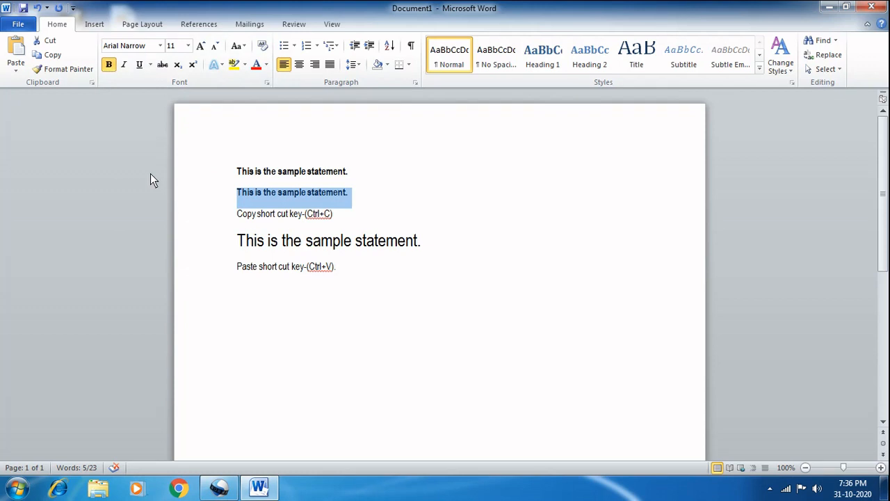
pyautogui.click(124, 66)
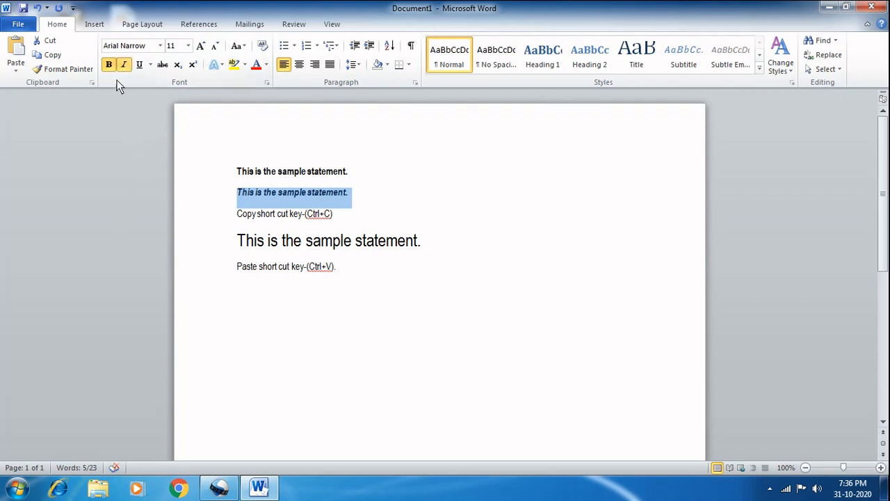
pyautogui.click(124, 67)
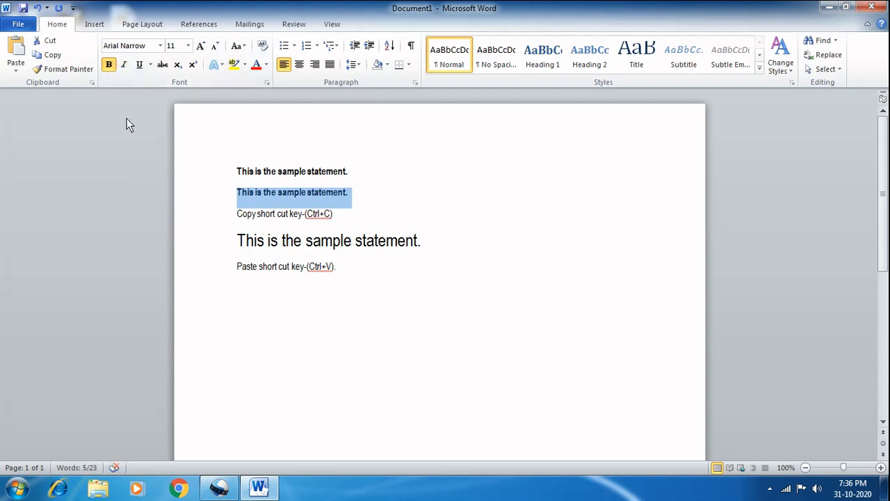
pyautogui.click(129, 69)
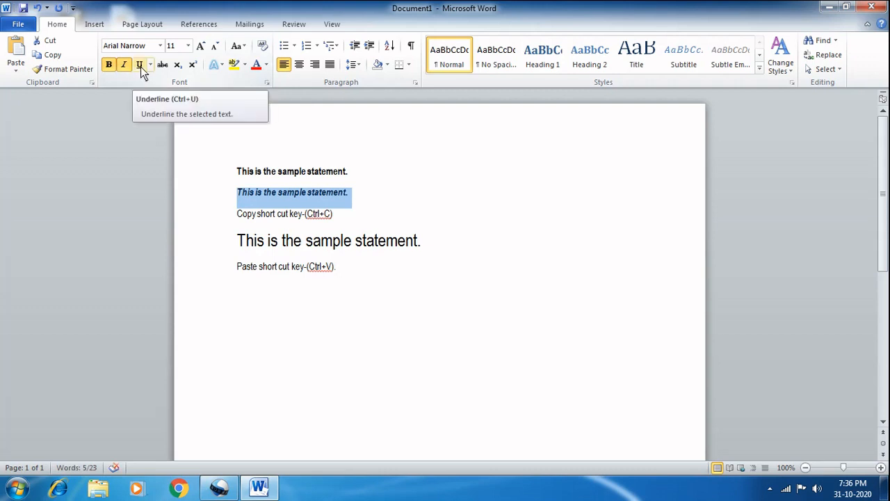
# Step: Underline the second-line statement with a single line in the standard Green underline color, and deselect it
pyautogui.click(140, 67)
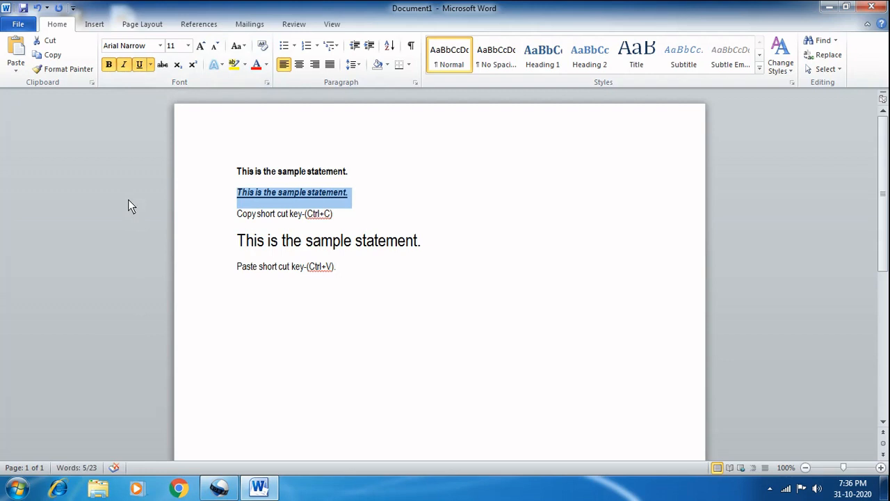
pyautogui.click(150, 66)
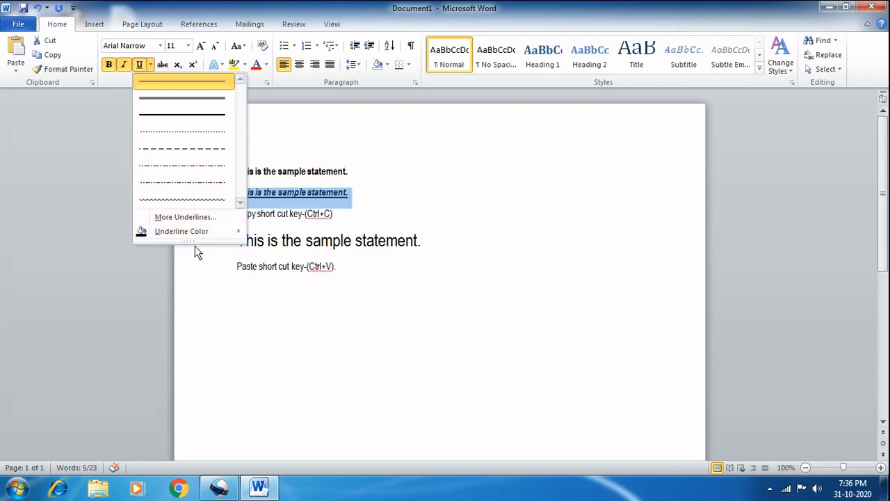
pyautogui.moveTo(192, 236)
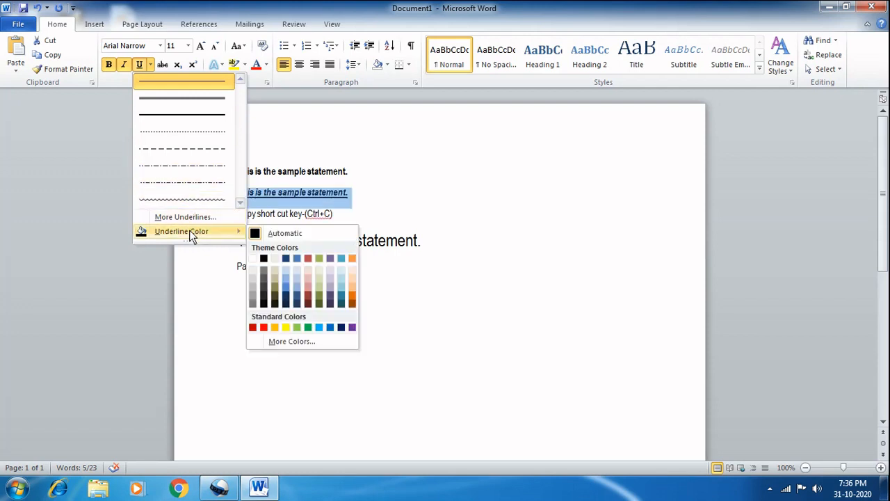
pyautogui.click(309, 327)
pyautogui.click(304, 317)
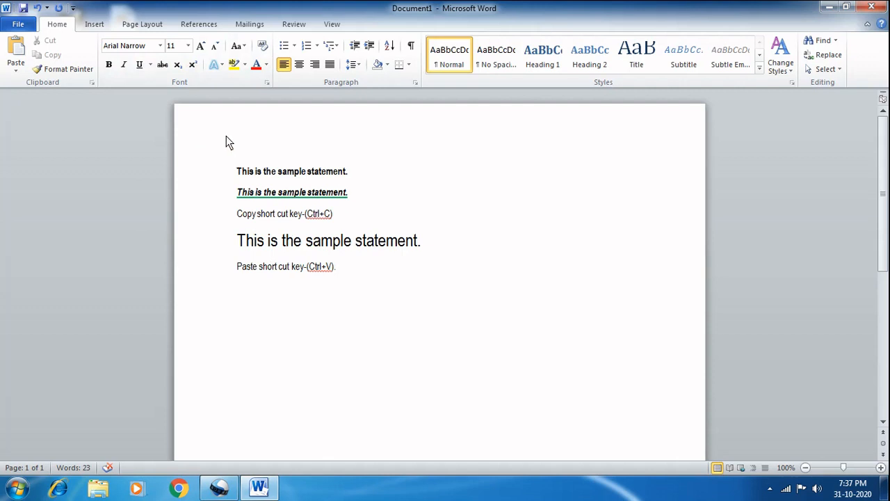
# Step: Copy the size 20 sample statement and paste it below the paste shortcut line
pyautogui.click(435, 241)
pyautogui.tripleClick(425, 243)
pyautogui.hotkey('ctrl', 'c')
pyautogui.press('Down')
pyautogui.hotkey('ctrl', 'v')
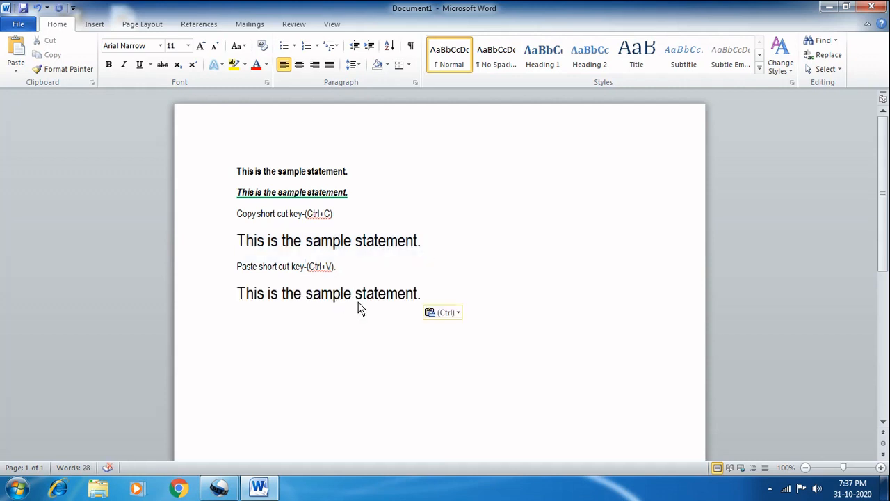
# Step: Apply the orange text effect from the last row of presets to the pasted statement at the document's end
pyautogui.moveTo(422, 294); pyautogui.dragTo(249, 295)
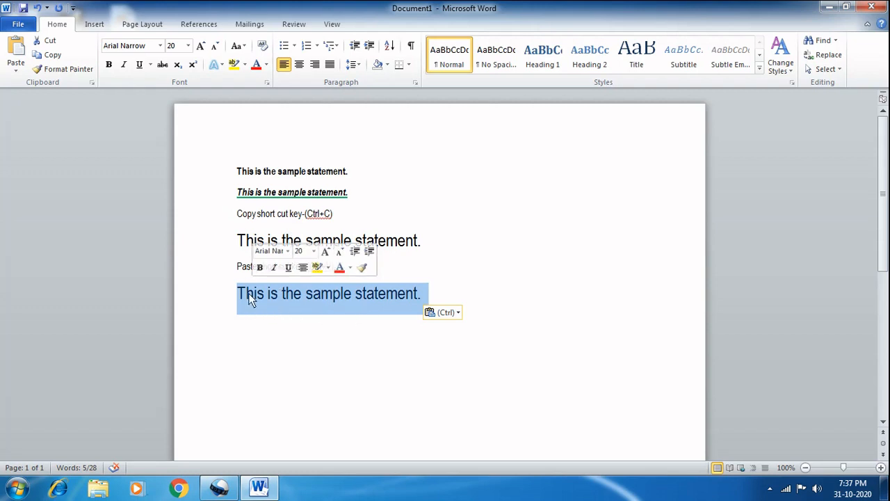
pyautogui.click(222, 64)
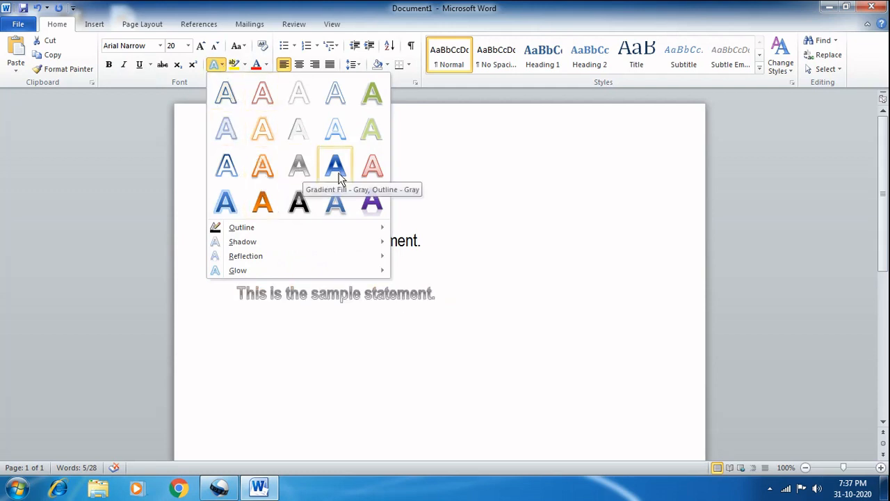
pyautogui.click(256, 209)
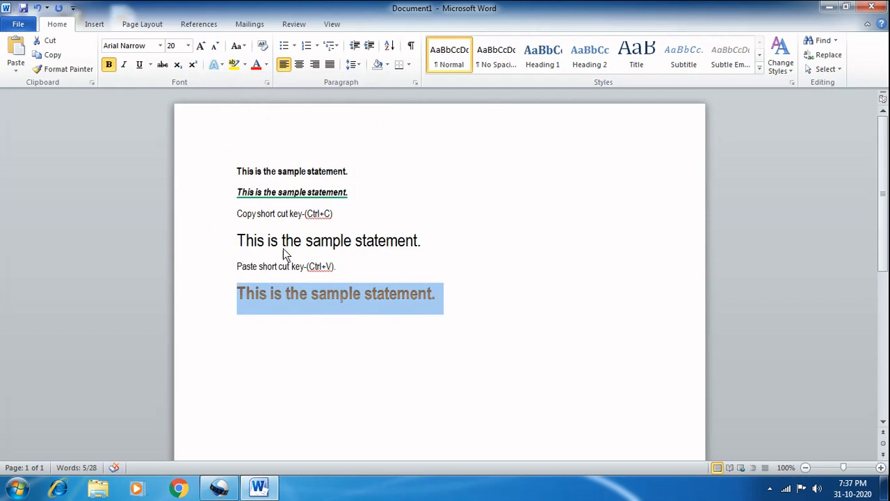
# Step: Set the orange statement's text outline color to Olive Green, Accent 3, Darker 25%
pyautogui.click(221, 64)
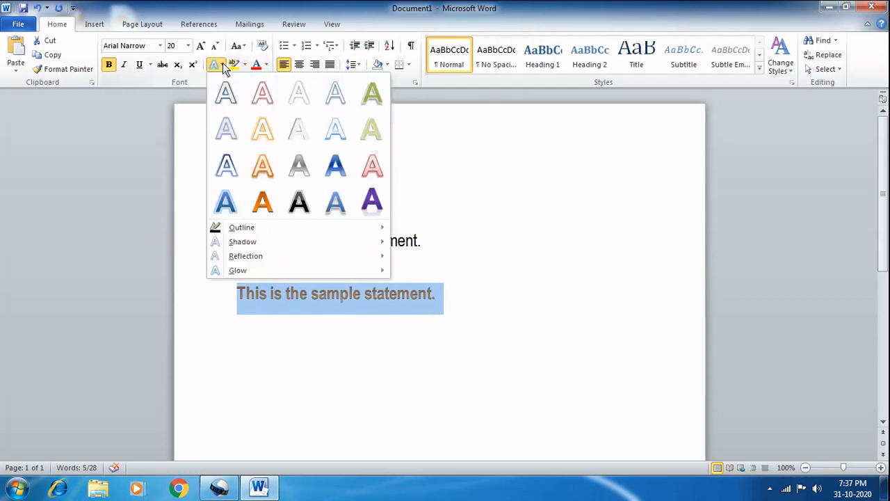
pyautogui.moveTo(243, 231)
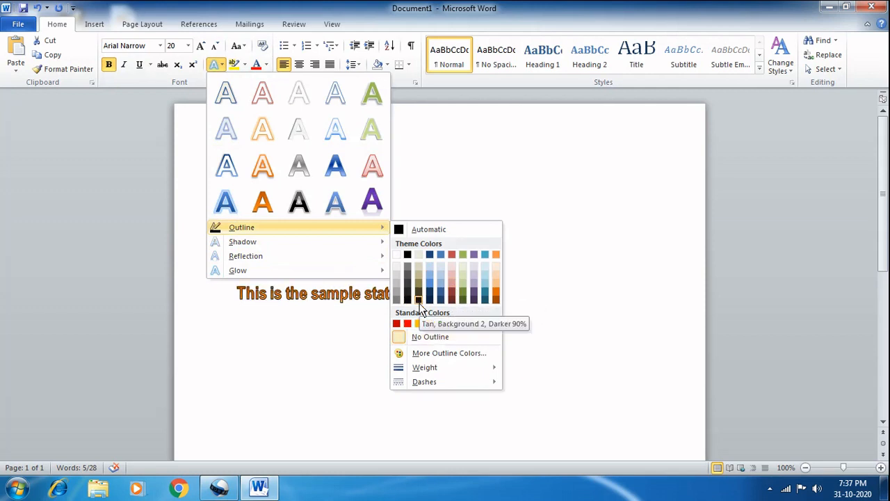
pyautogui.click(464, 292)
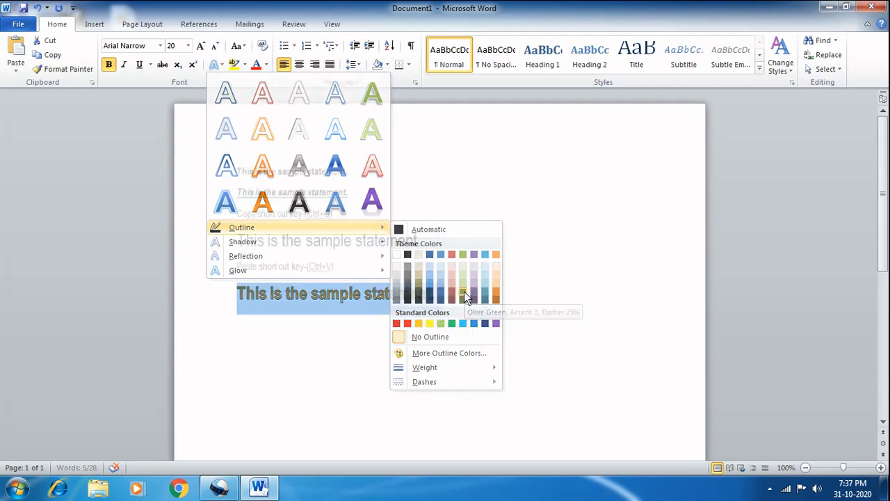
# Step: Apply the third inner shadow variation in the first row to the outlined statement
pyautogui.click(222, 67)
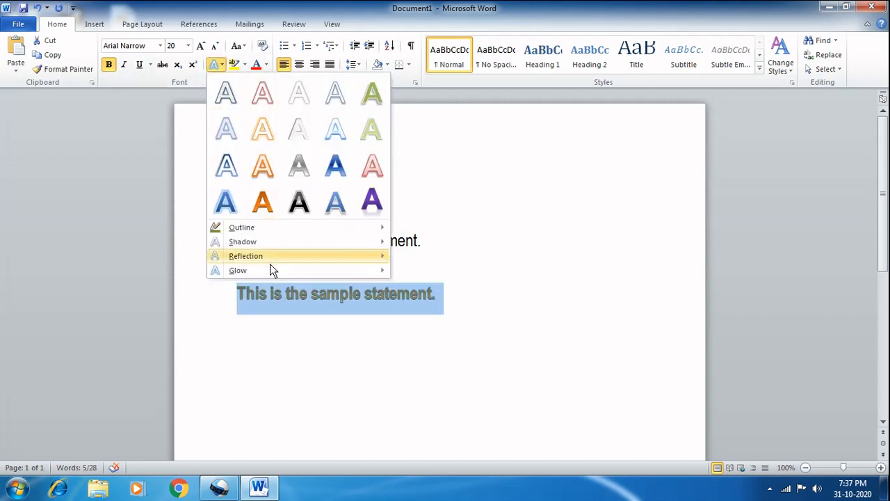
pyautogui.moveTo(257, 247)
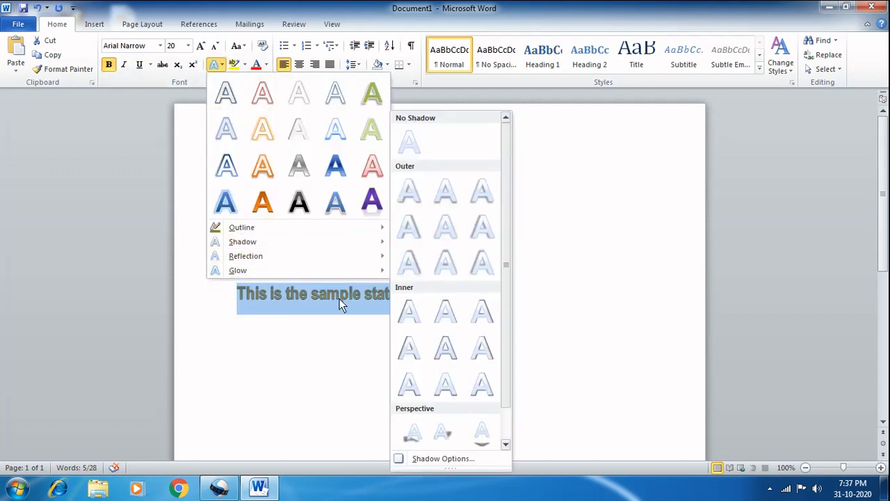
pyautogui.click(486, 316)
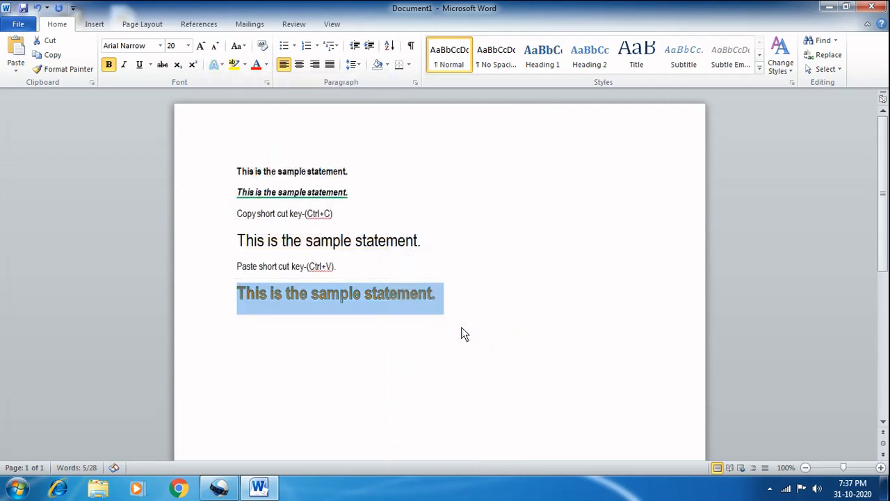
# Step: Add the middle reflection variation of the last row to the outlined statement
pyautogui.click(221, 64)
pyautogui.moveTo(247, 261)
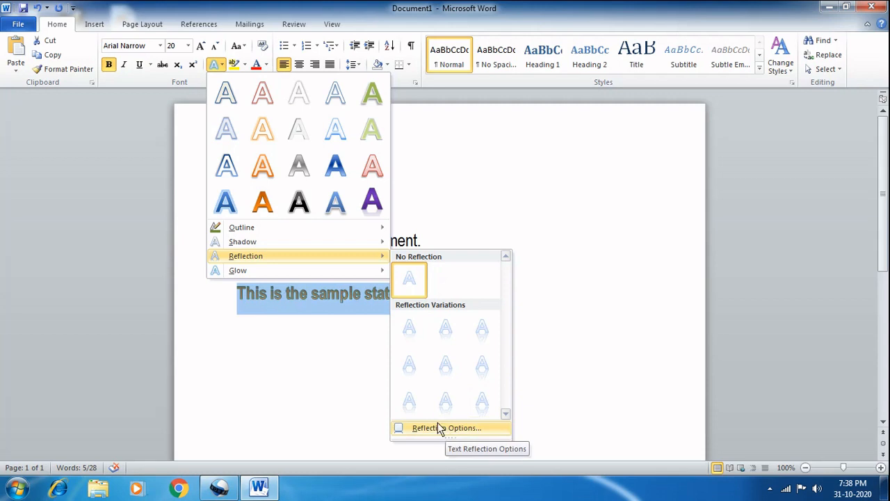
pyautogui.click(439, 404)
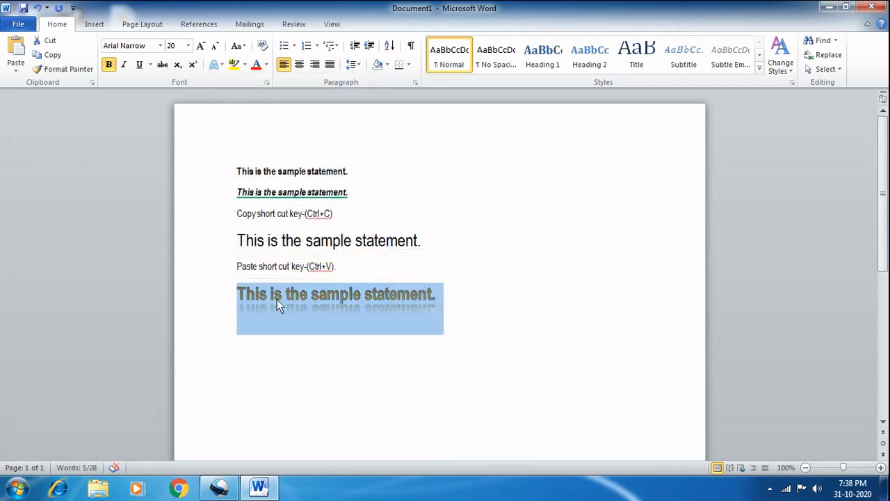
# Step: Add the largest red glow variation to the reflected statement and deselect it
pyautogui.click(219, 67)
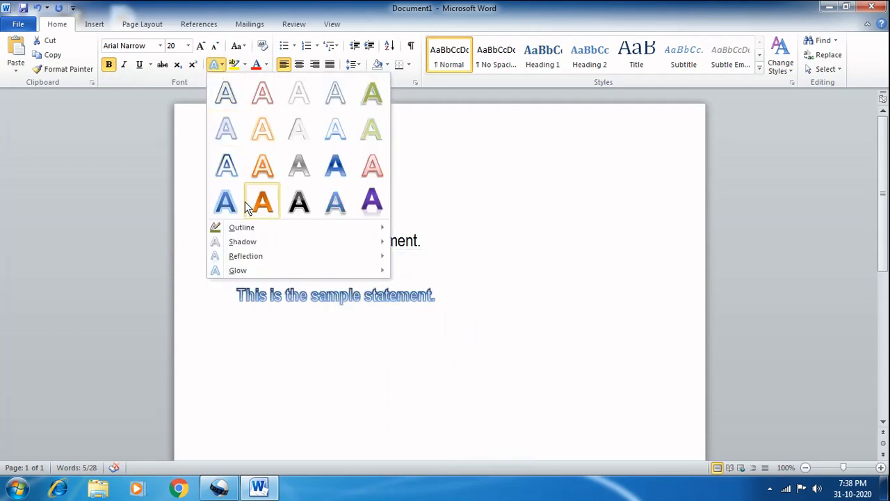
pyautogui.moveTo(265, 273)
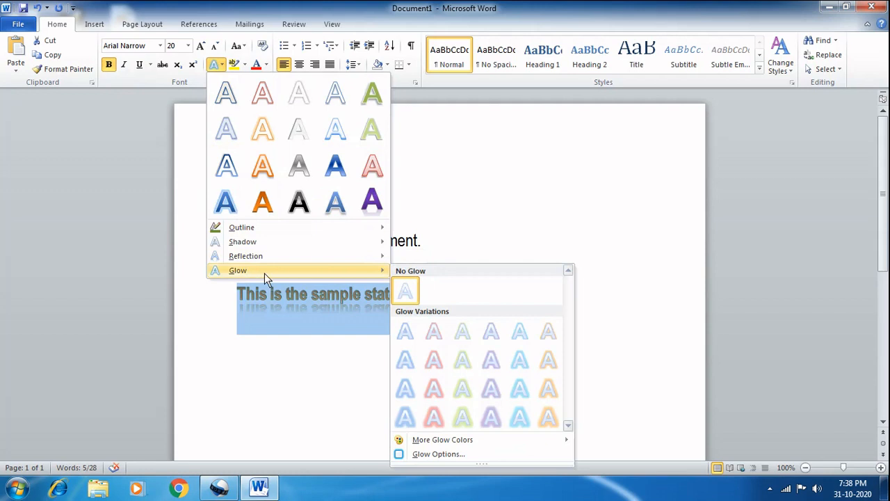
pyautogui.click(434, 413)
pyautogui.click(347, 381)
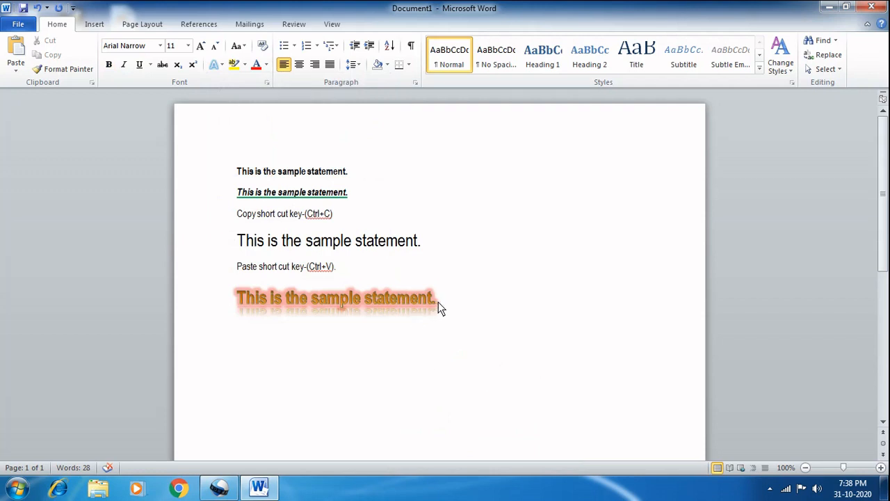
# Step: Copy the plain size 20 statement and paste it below the glowing statement
pyautogui.moveTo(438, 302); pyautogui.dragTo(259, 291)
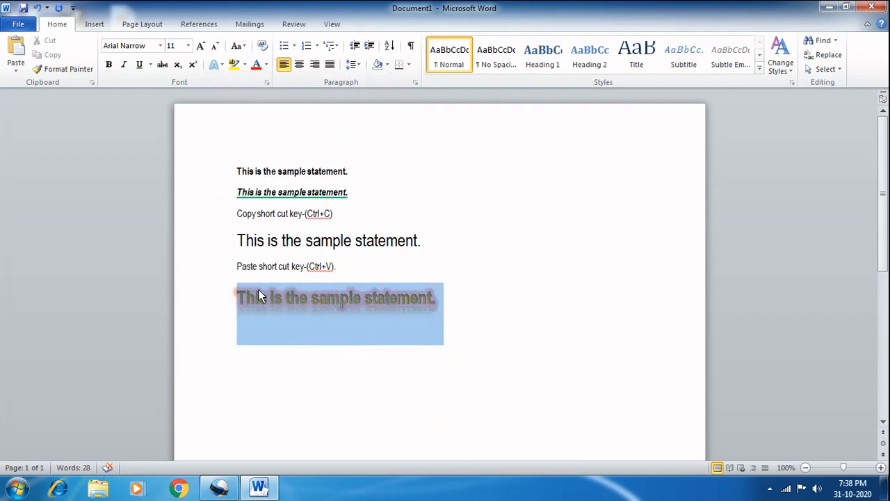
pyautogui.click(425, 243)
pyautogui.tripleClick(423, 240)
pyautogui.hotkey('ctrl', 'c')
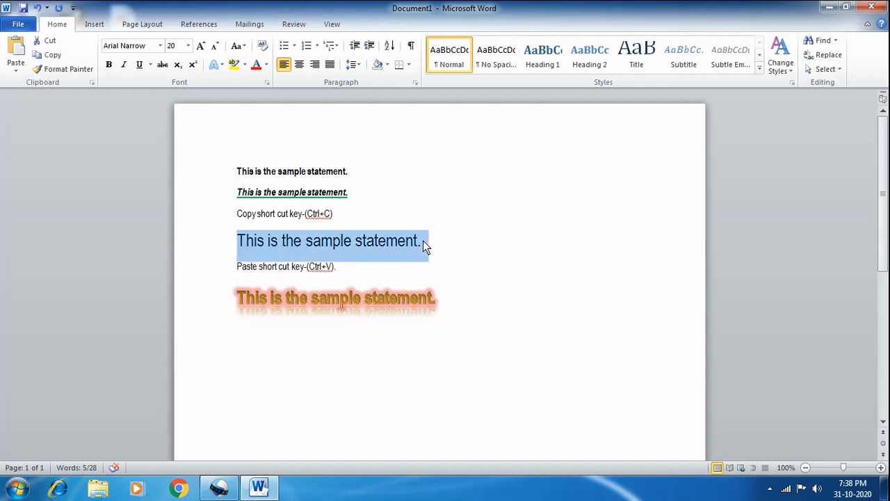
pyautogui.click(449, 312)
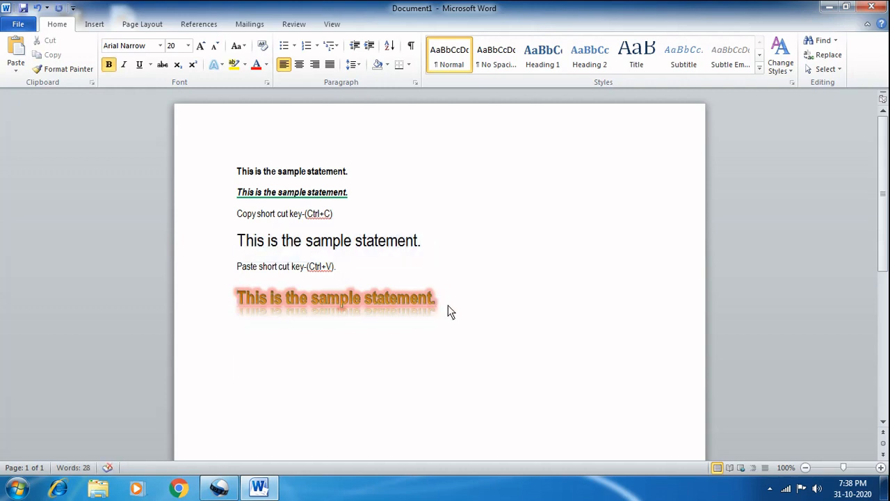
pyautogui.hotkey('ctrl', 'v')
# Step: Highlight the newly pasted size 20 statement below the glowing one in yellow
pyautogui.click(422, 360)
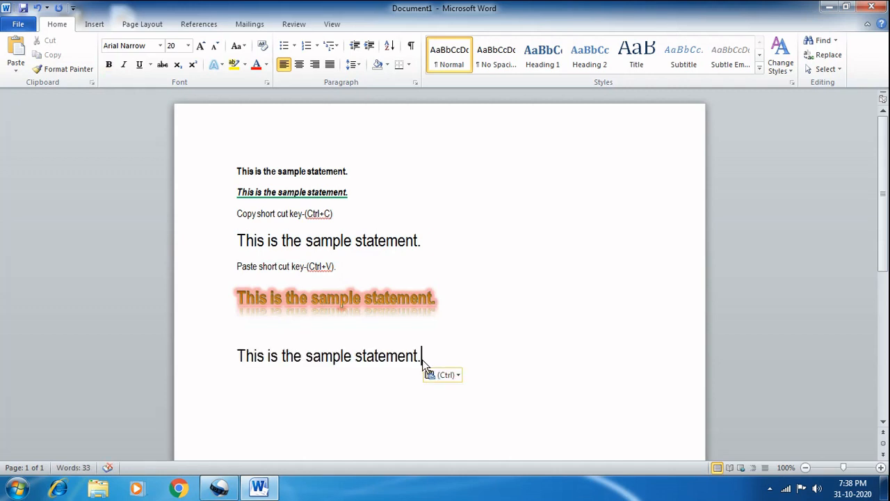
pyautogui.tripleClick(420, 359)
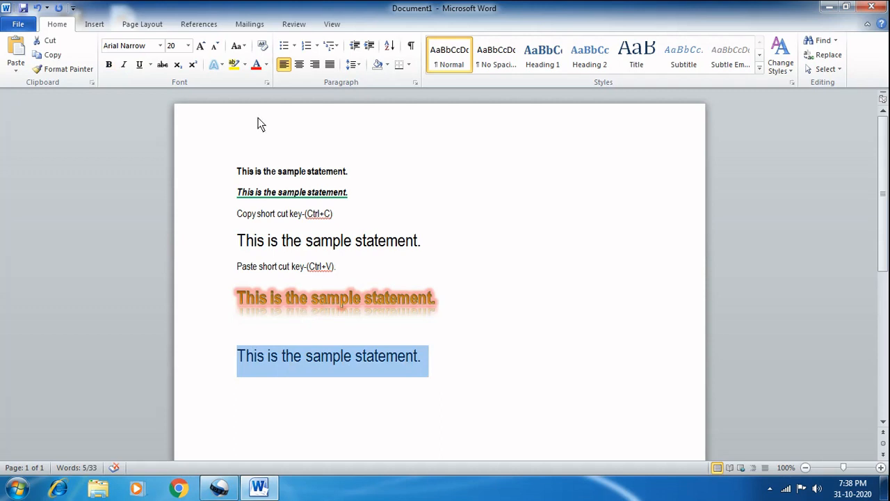
pyautogui.click(245, 65)
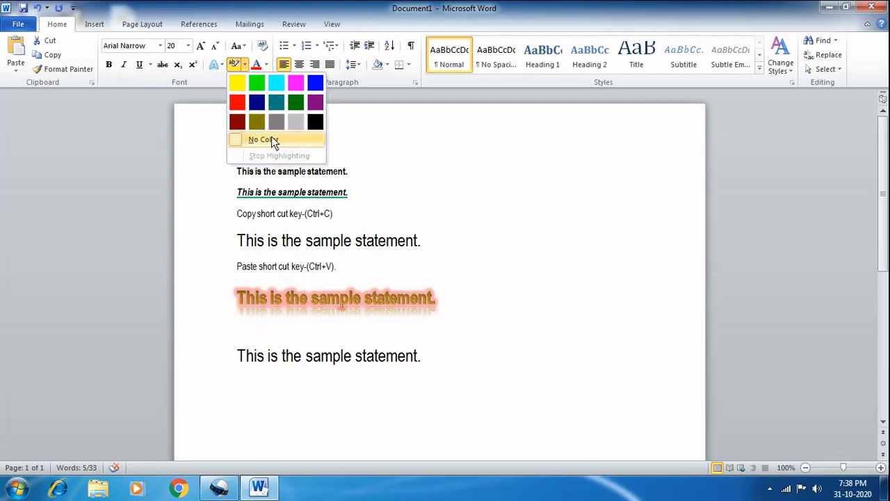
pyautogui.click(246, 88)
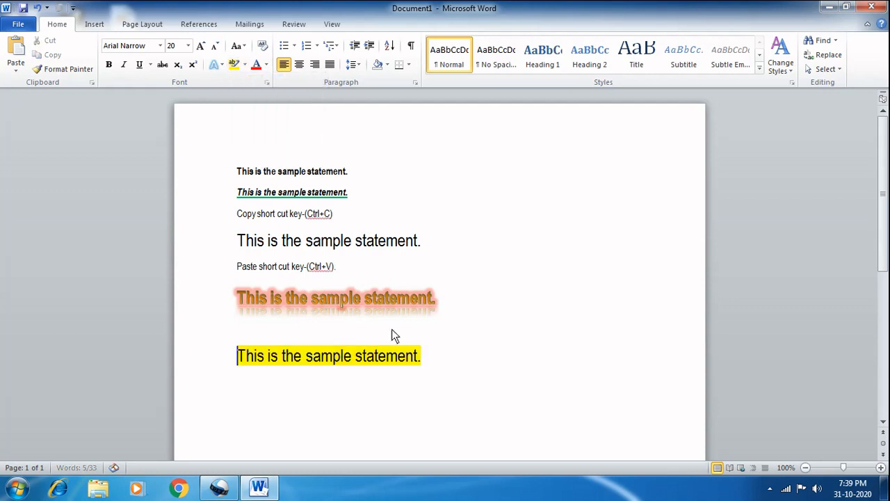
# Step: Set the yellow-highlighted statement's font color to the standard green and deselect it
pyautogui.click(422, 357)
pyautogui.moveTo(421, 359); pyautogui.dragTo(237, 356)
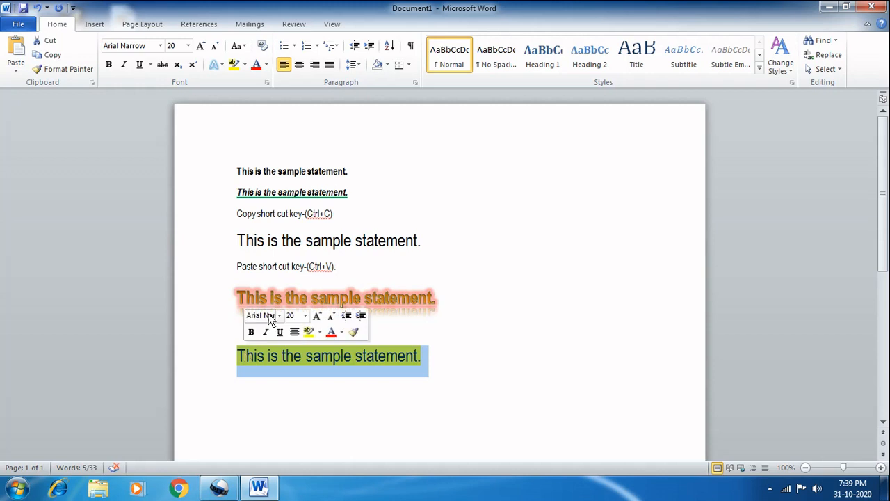
pyautogui.click(264, 64)
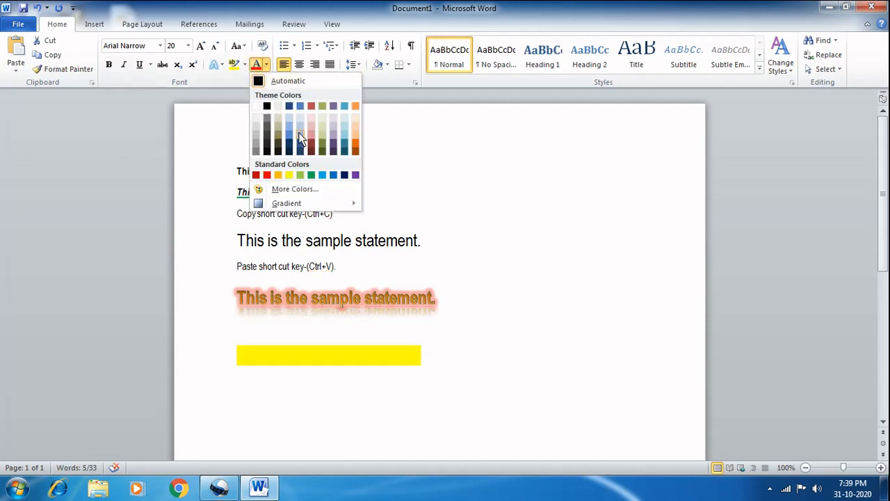
pyautogui.click(312, 175)
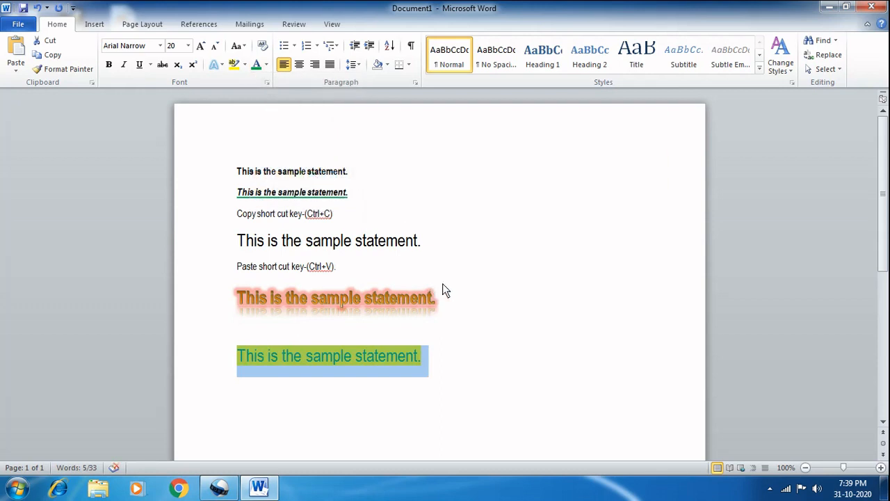
pyautogui.click(440, 373)
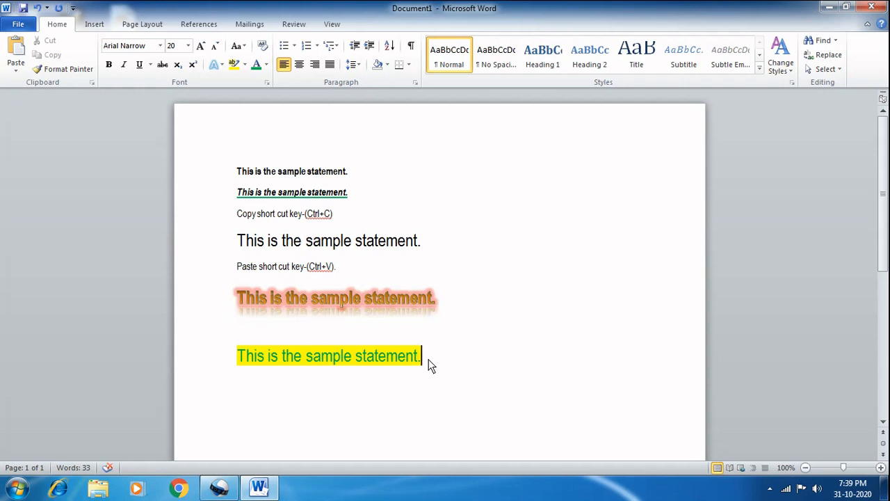
# Step: Copy the glowing statement's formatting onto the yellow-highlighted green statement with Format Painter
pyautogui.click(382, 388)
pyautogui.moveTo(436, 298); pyautogui.dragTo(253, 299)
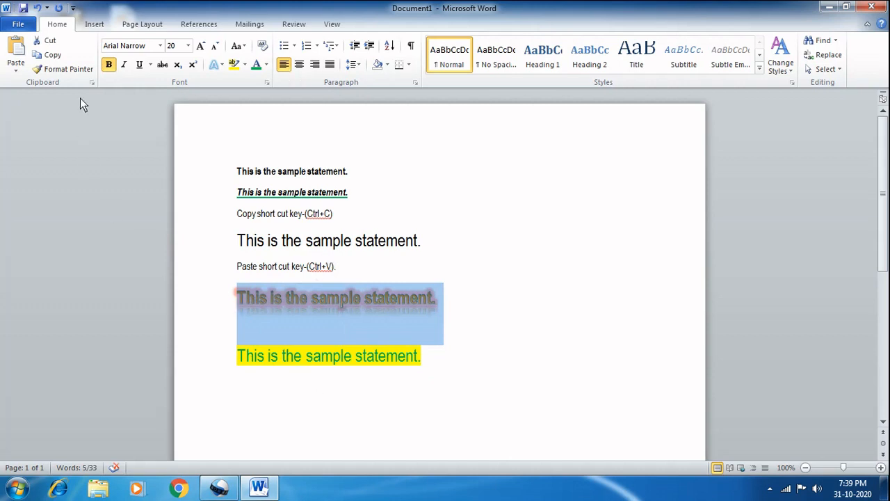
pyautogui.click(80, 72)
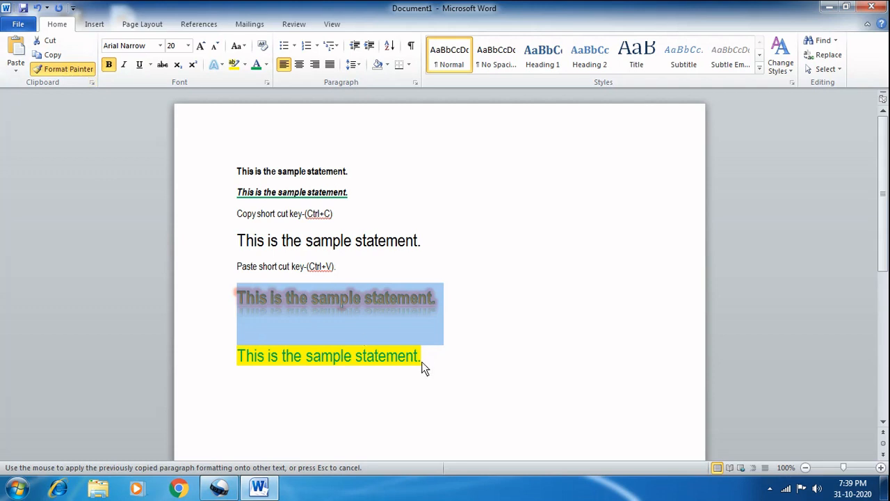
pyautogui.moveTo(421, 358); pyautogui.dragTo(241, 356)
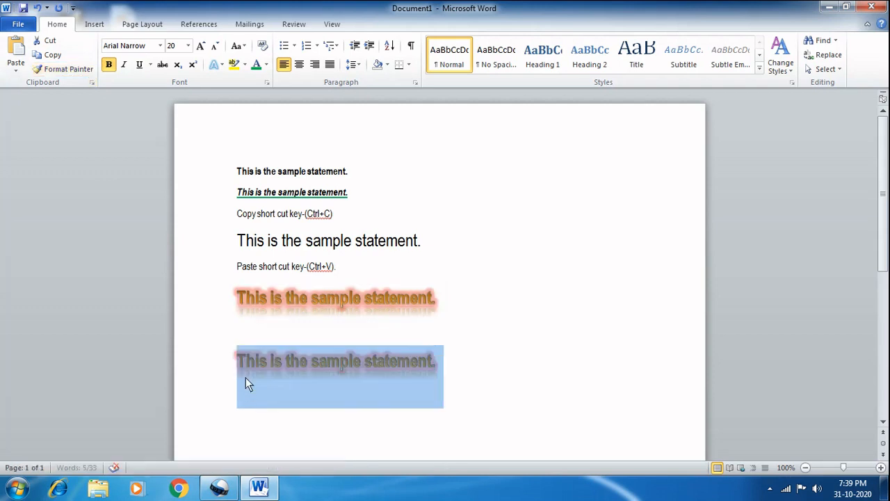
pyautogui.click(453, 395)
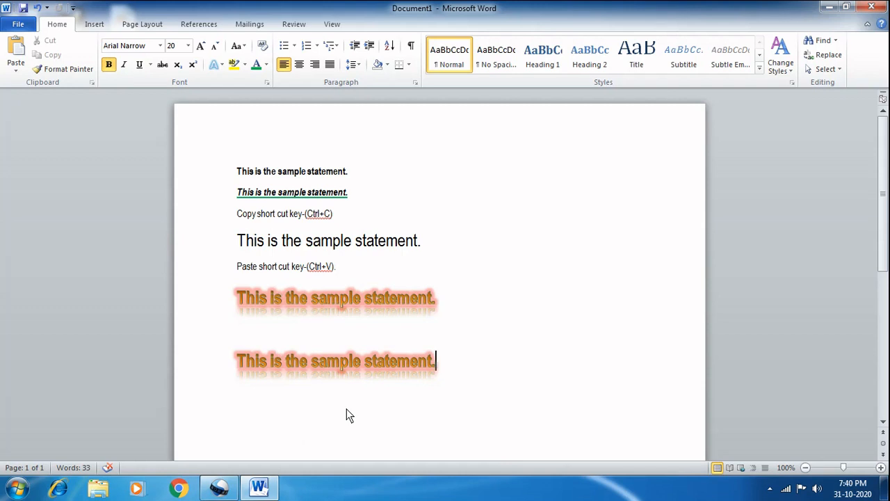
# Step: Undo the Format Painter change on the last statement and deselect it
pyautogui.hotkey('ctrl', 'z')
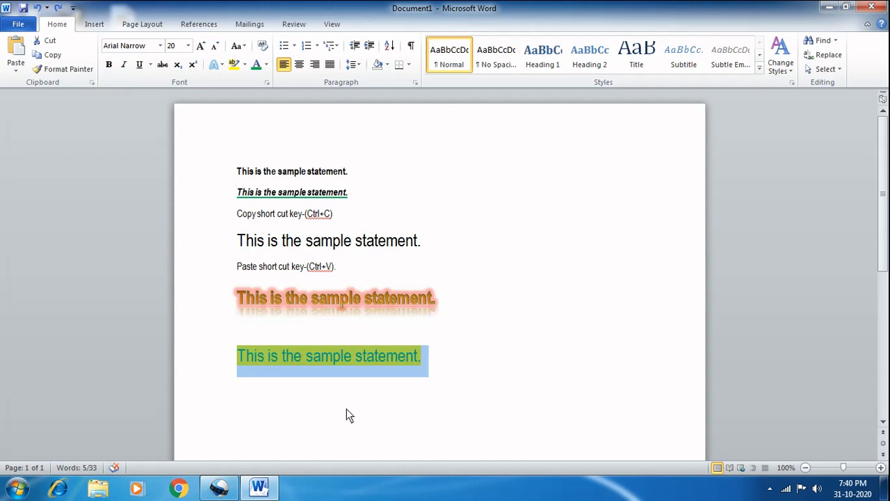
pyautogui.click(346, 416)
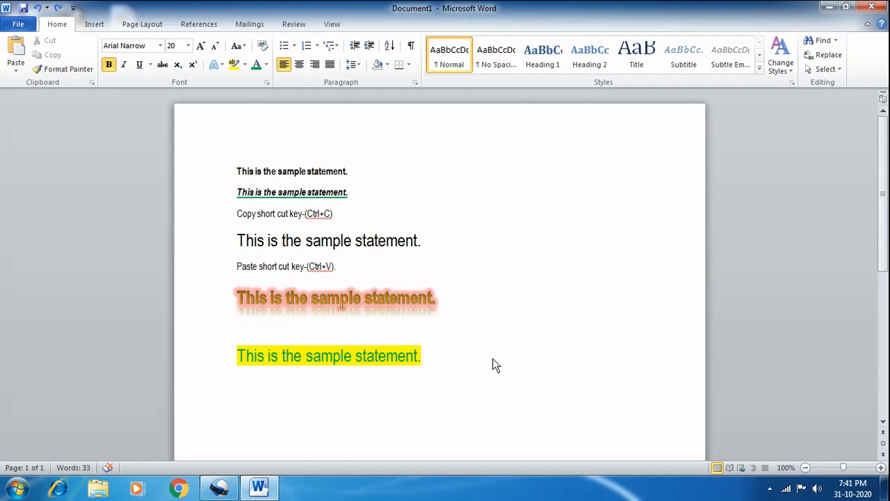
pyautogui.click(770, 487)
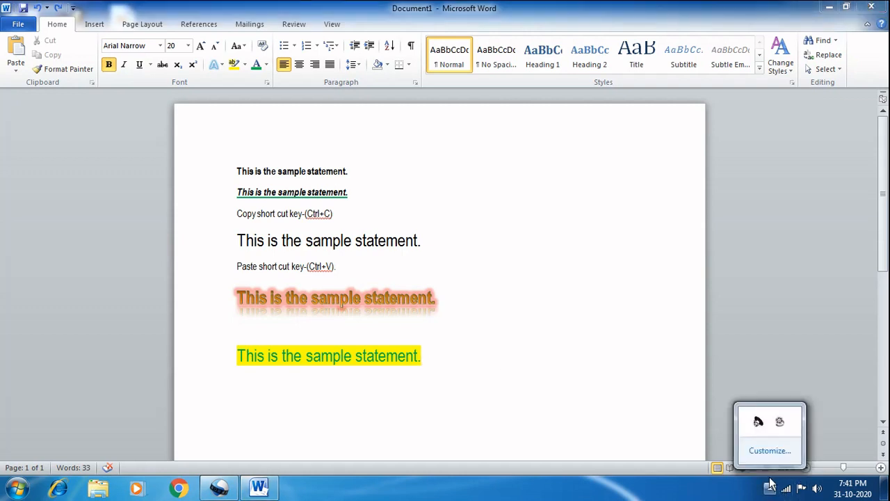
pyautogui.click(781, 423)
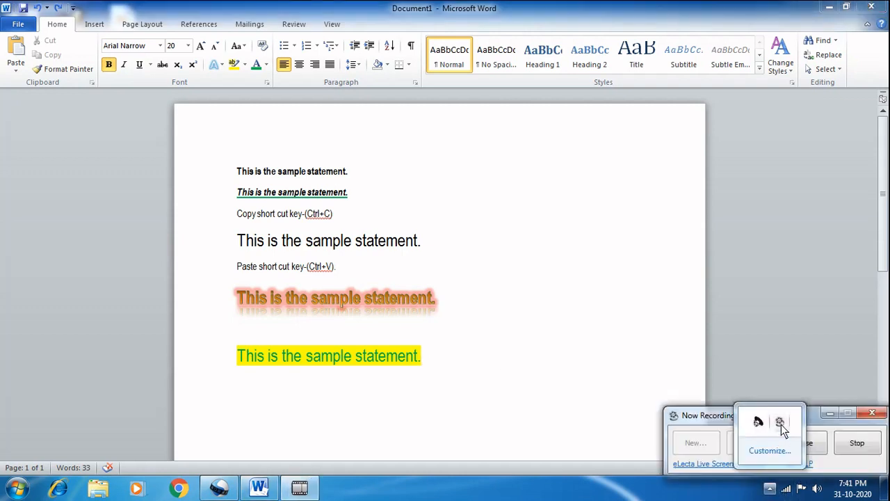
pyautogui.click(862, 447)
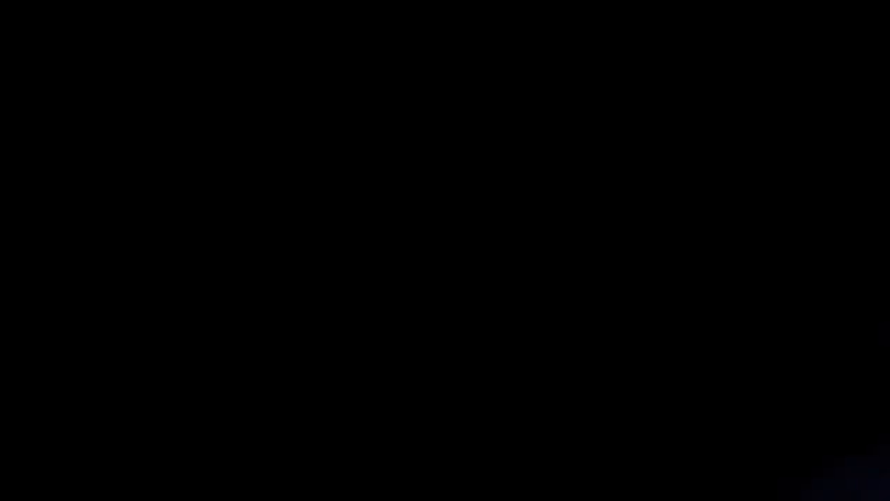